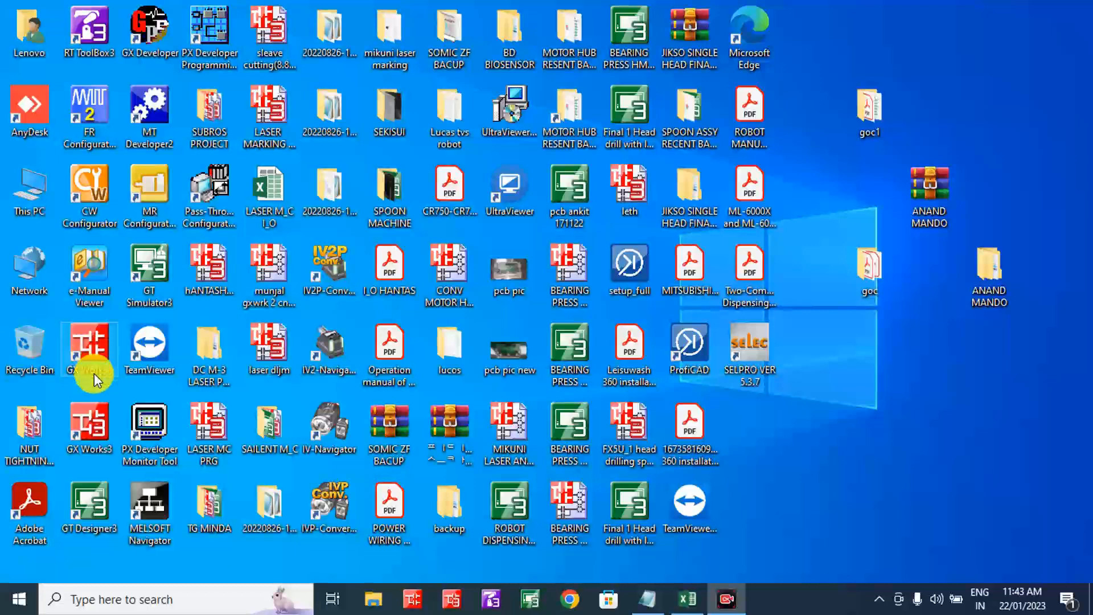
Start GX Works3 and create a new FX5CPU project of type FX5U in Ladder language, accepting the default module settings.
{"action": "double_click", "coordinate": [95, 417]}
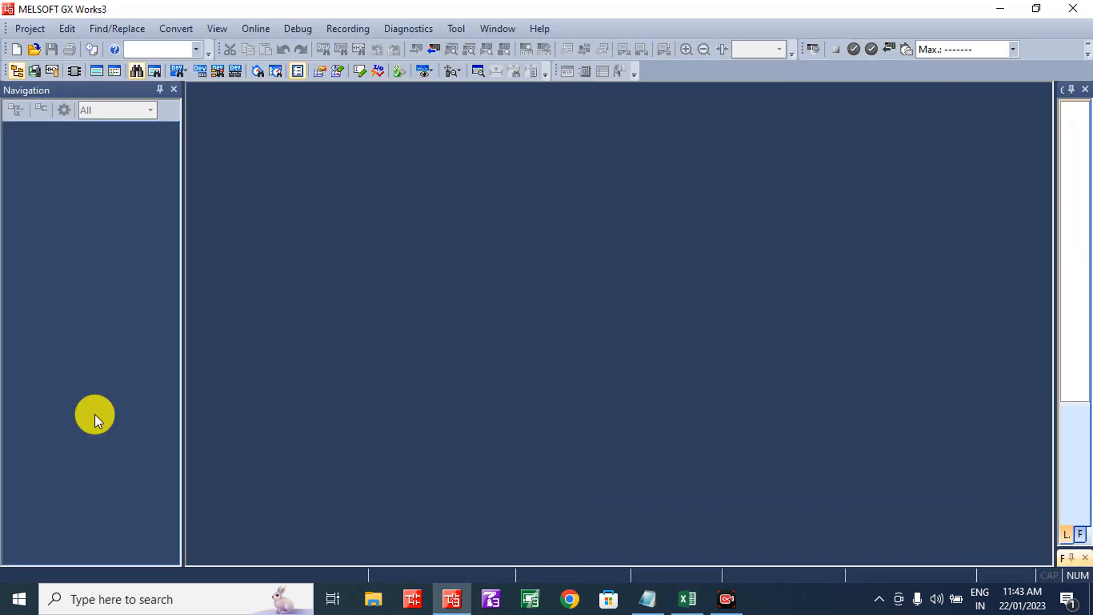
{"action": "left_click", "coordinate": [30, 30]}
{"action": "left_click", "coordinate": [43, 46]}
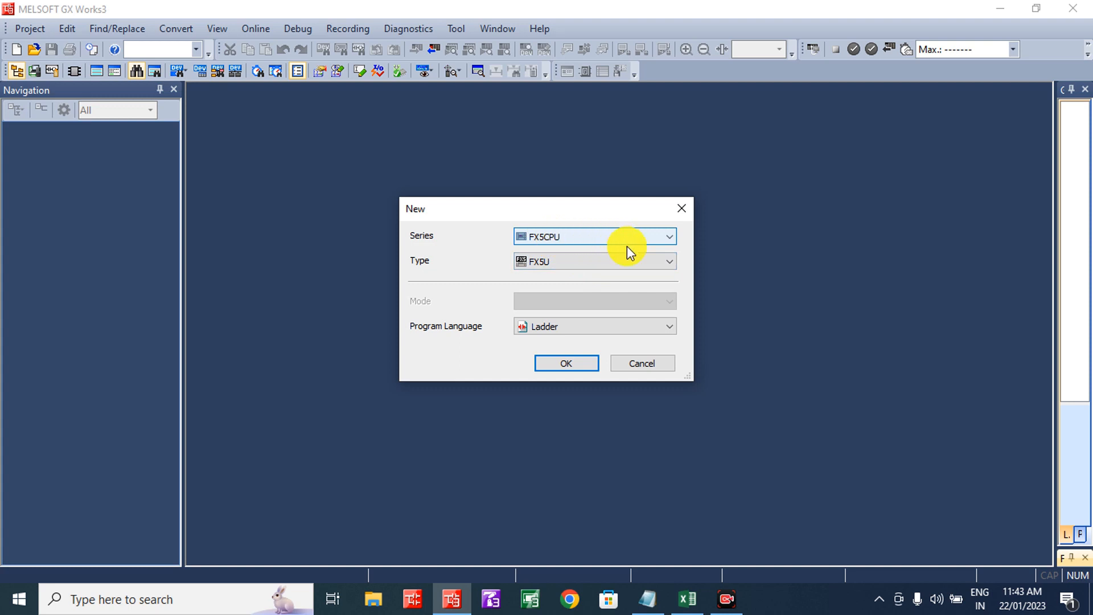
{"action": "left_click", "coordinate": [560, 366]}
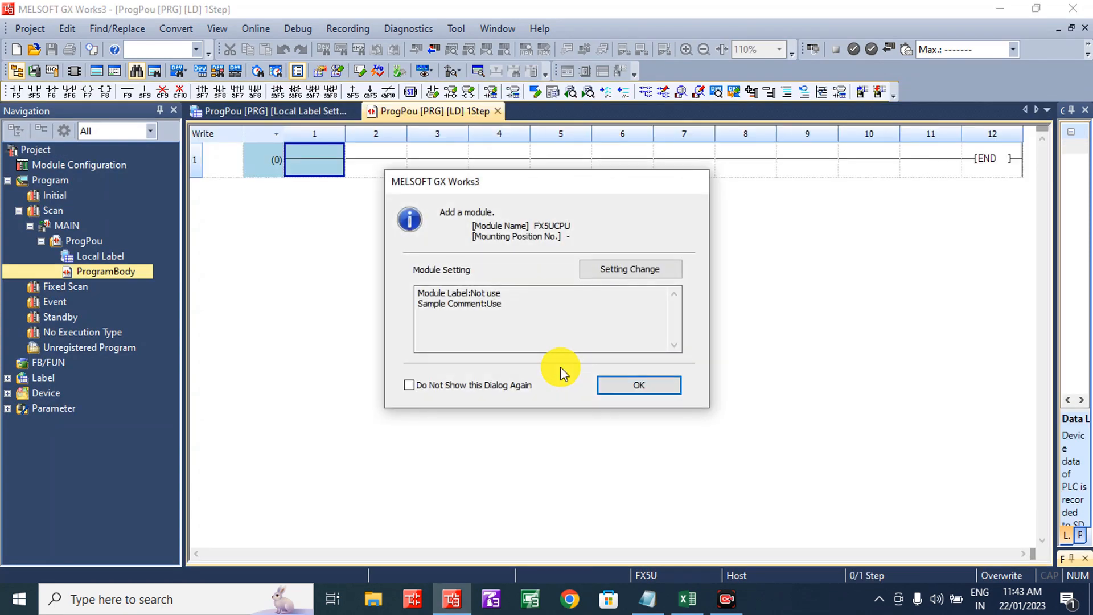
{"action": "left_click", "coordinate": [640, 385]}
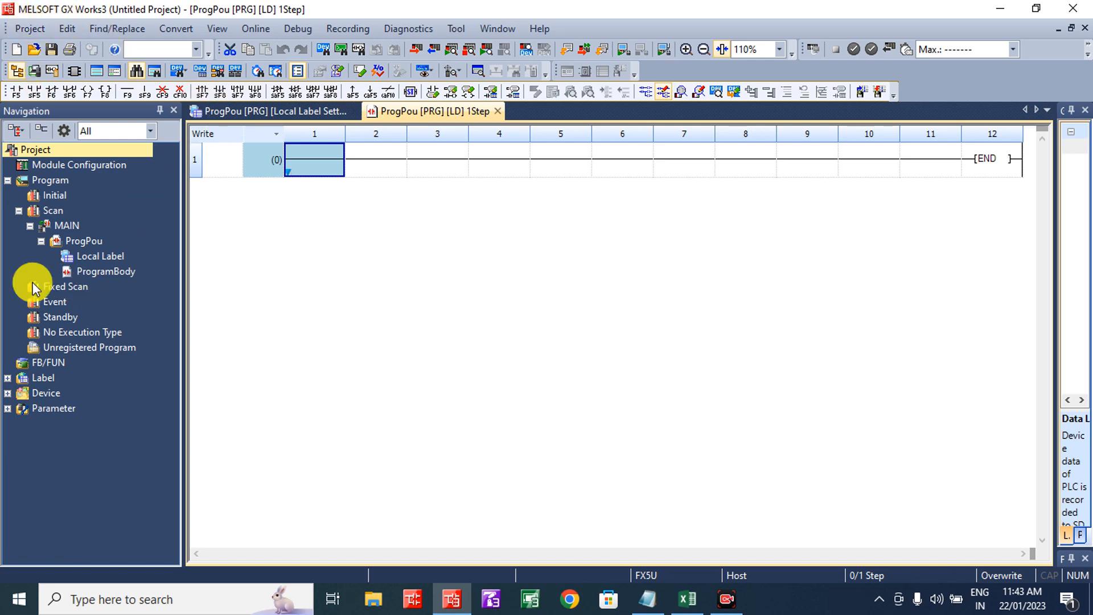
Open the CPU Parameter settings of the FX5UCPU from the project's parameters.
{"action": "double_click", "coordinate": [11, 181]}
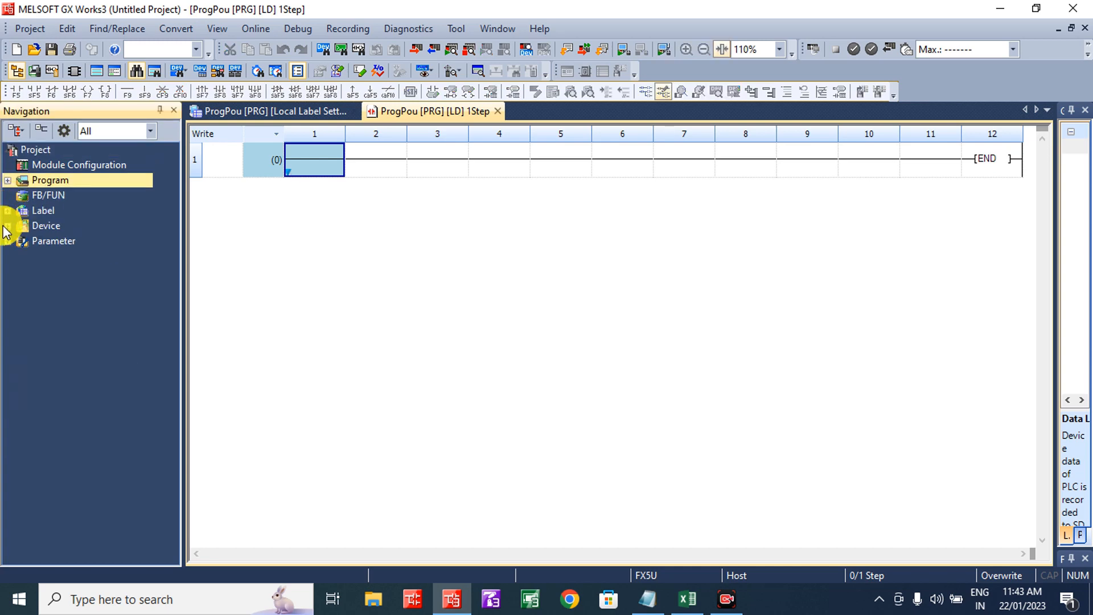
{"action": "double_click", "coordinate": [7, 243]}
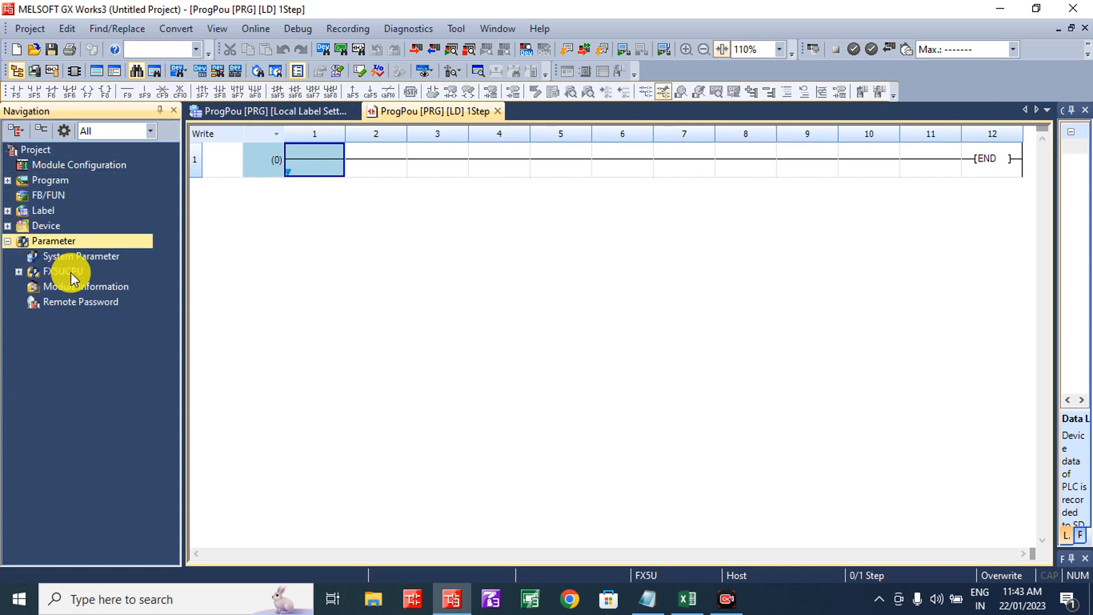
{"action": "double_click", "coordinate": [21, 272]}
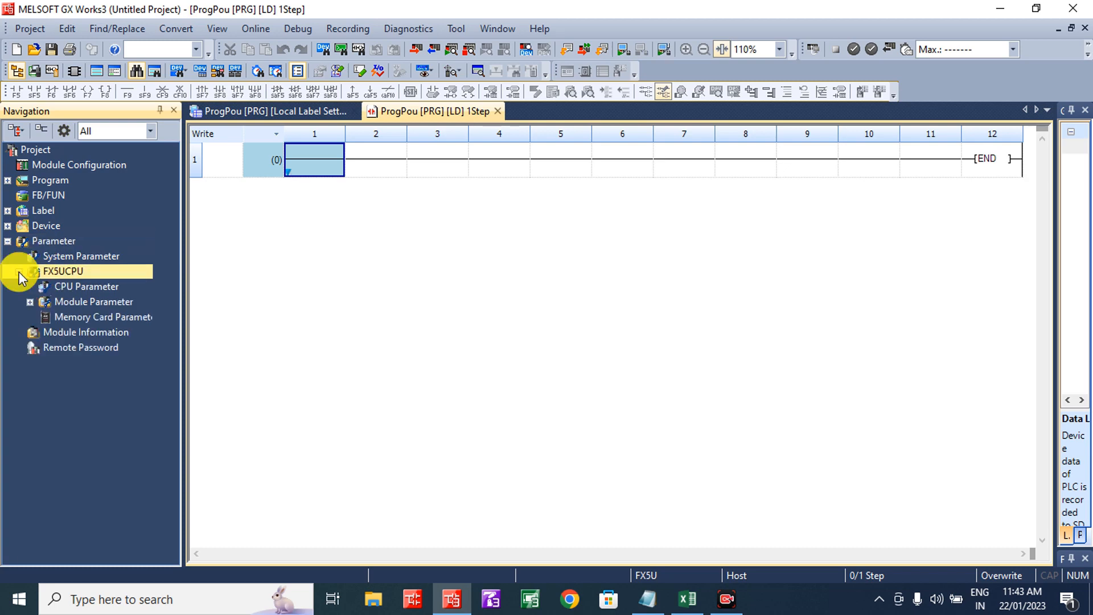
{"action": "left_click", "coordinate": [92, 288]}
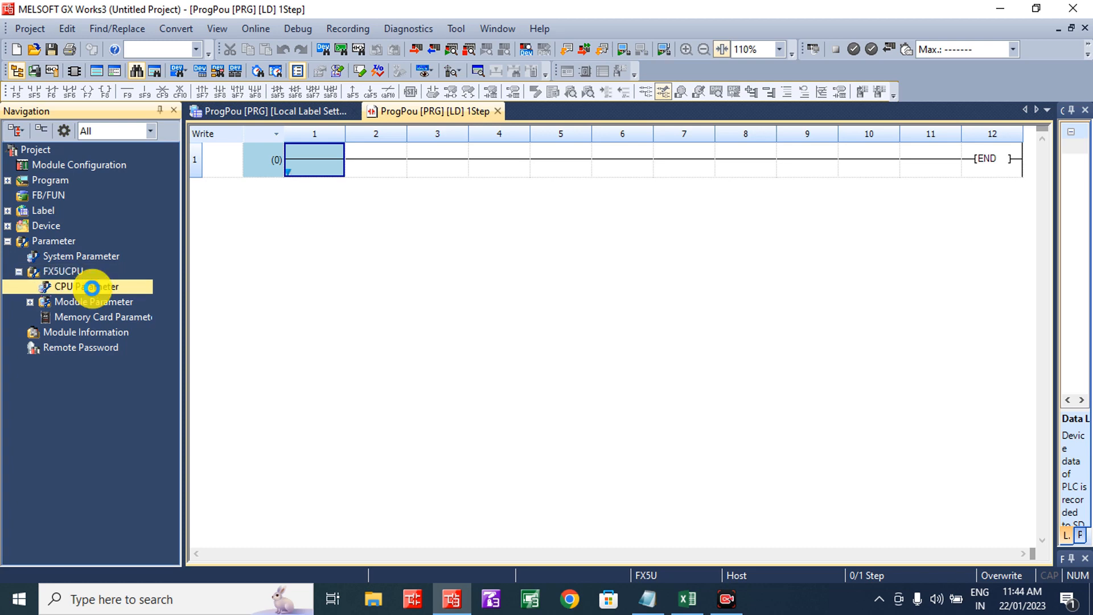
{"action": "double_click", "coordinate": [91, 287]}
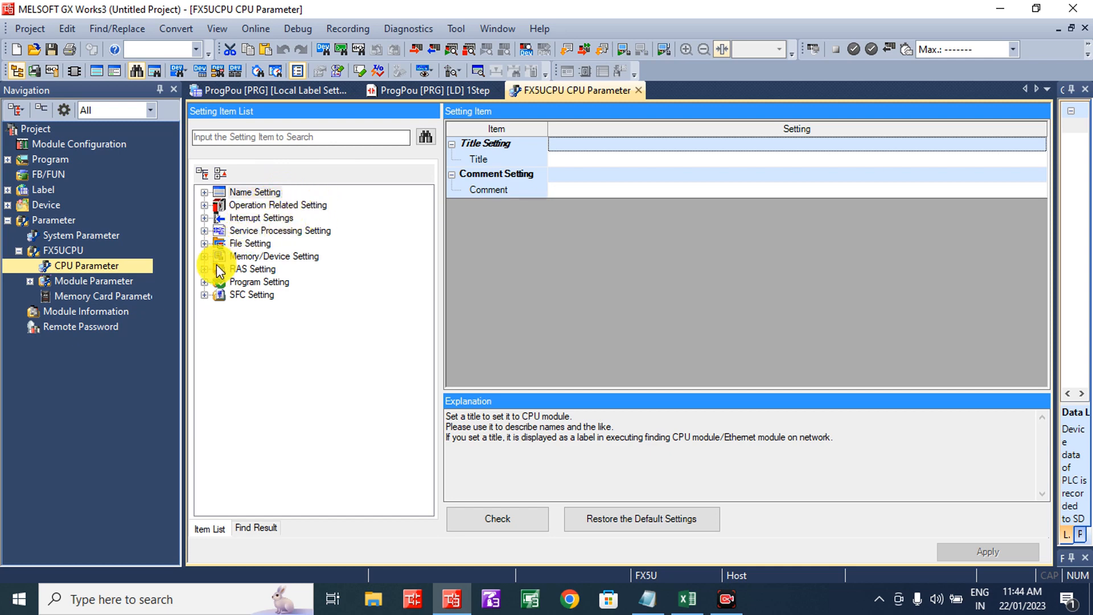
Open the detailed Device/Label Memory Area Setting under Memory/Device Setting.
{"action": "left_click", "coordinate": [285, 261]}
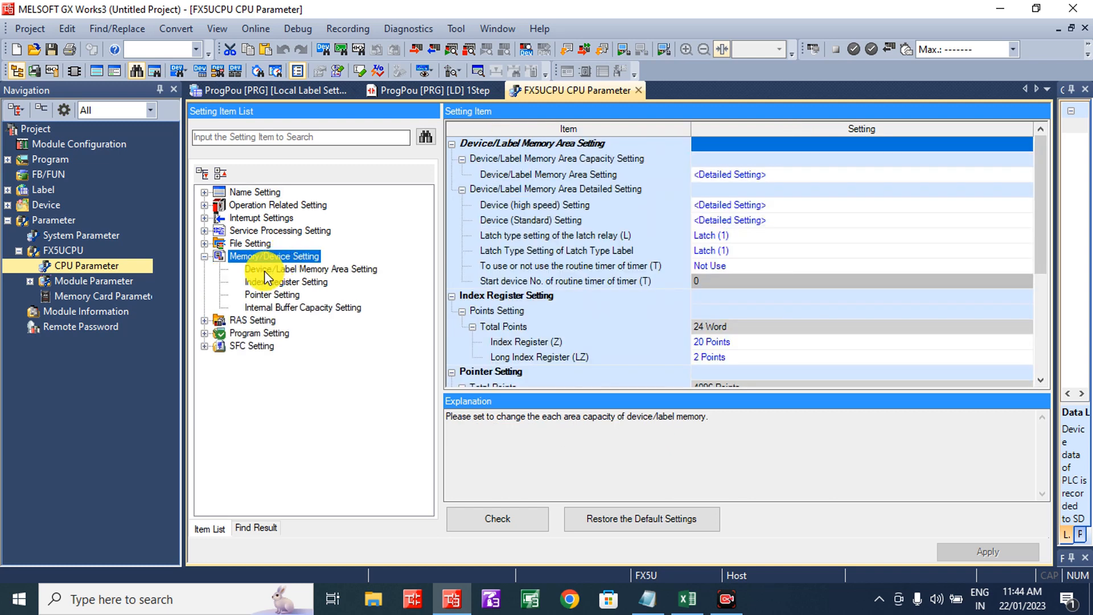
{"action": "left_click", "coordinate": [264, 271]}
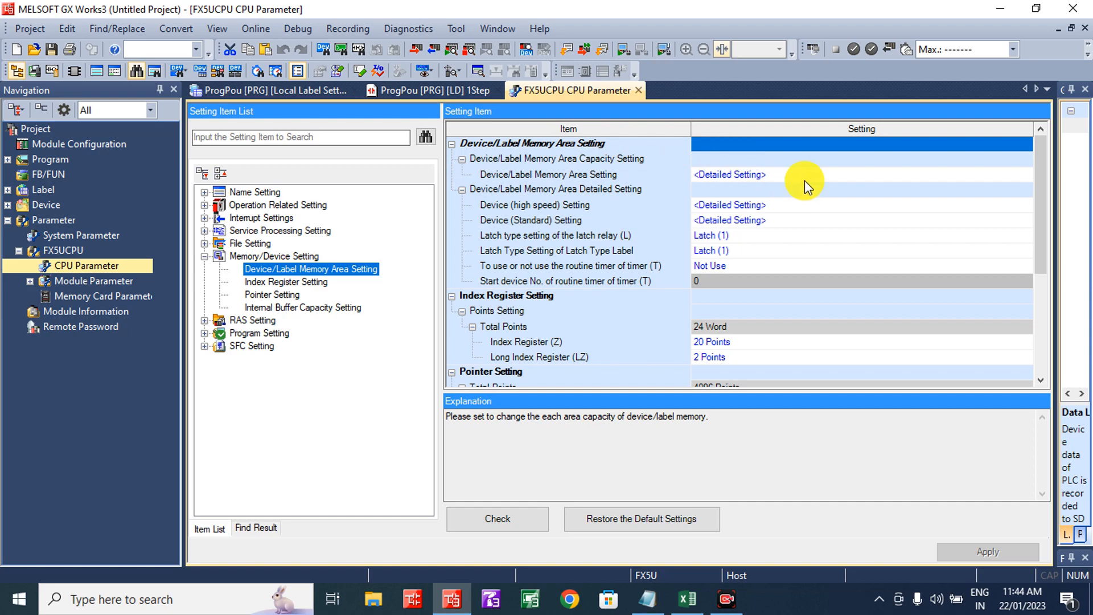
{"action": "left_click", "coordinate": [873, 178]}
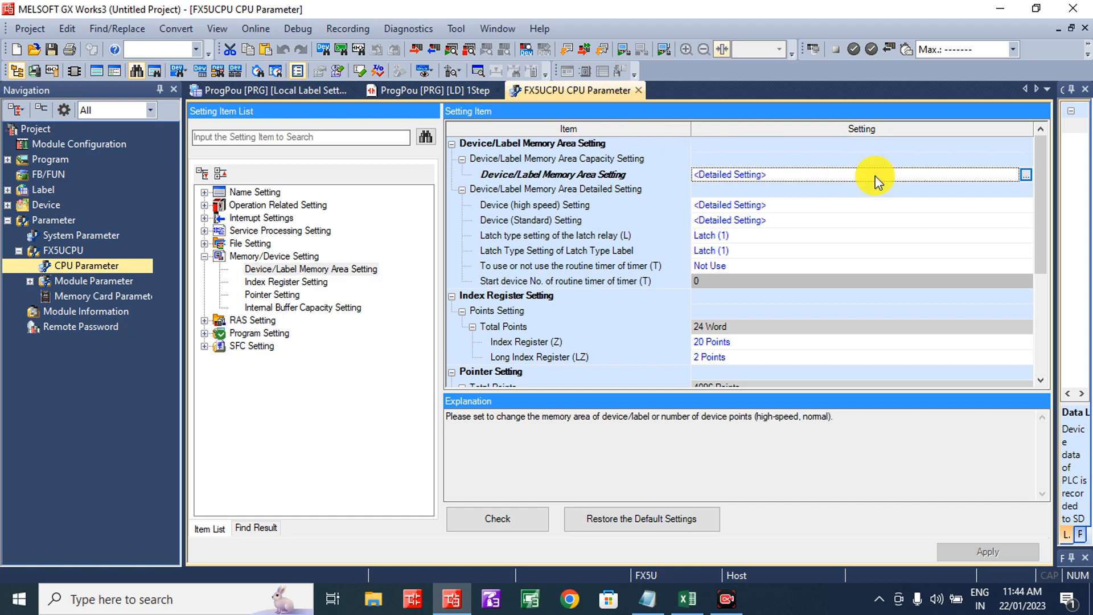
{"action": "left_click", "coordinate": [1027, 176]}
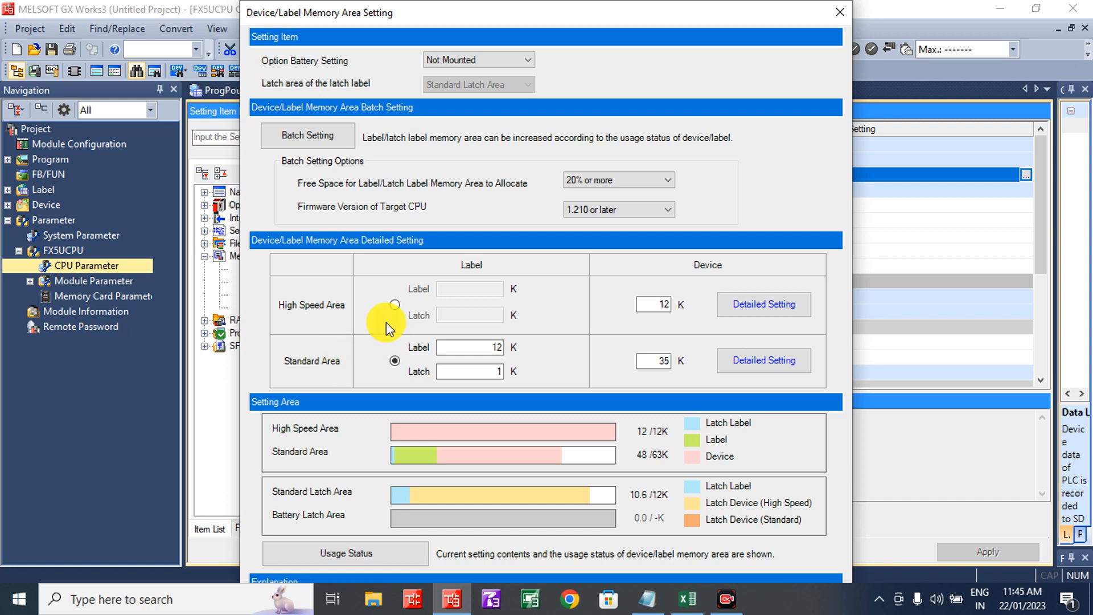
Open the High Speed Area's detailed device settings and select the Internal Relay (M) Latch (1) range.
{"action": "left_click", "coordinate": [398, 302]}
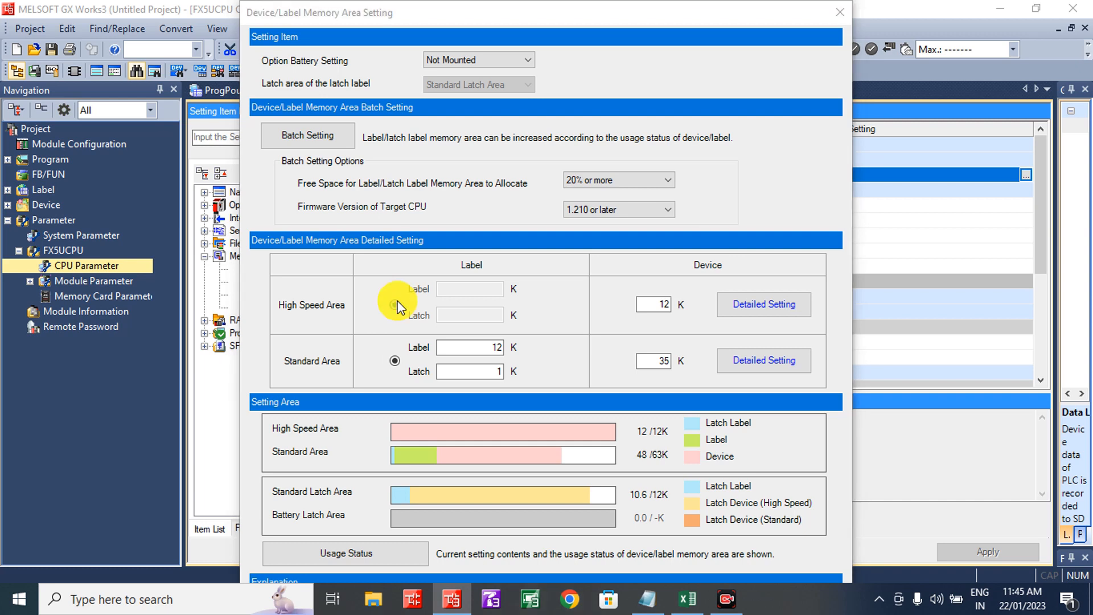
{"action": "left_click", "coordinate": [518, 372]}
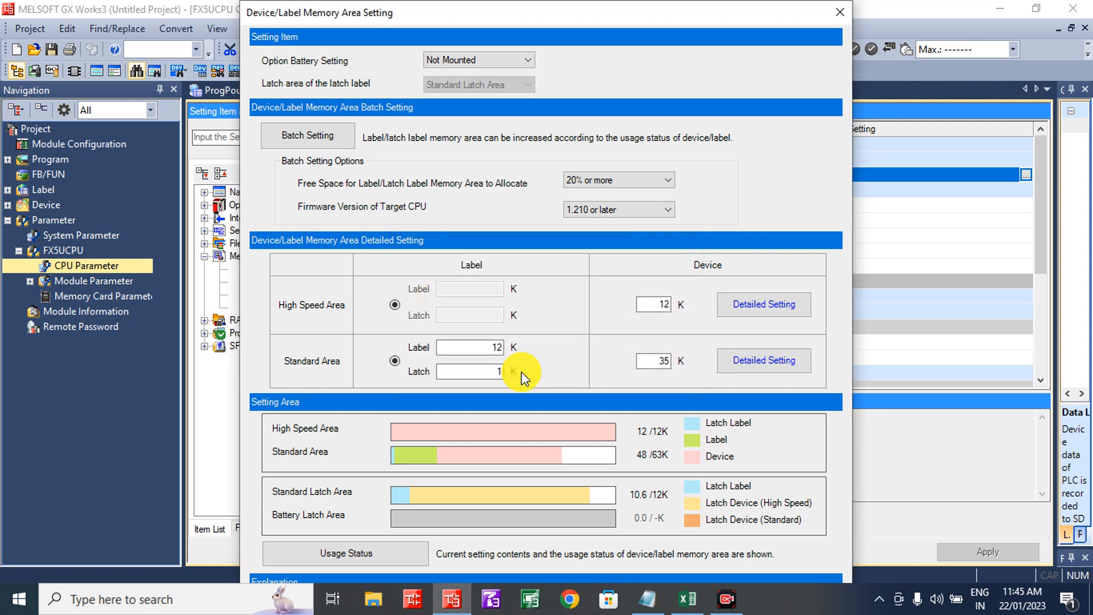
{"action": "left_click", "coordinate": [760, 302]}
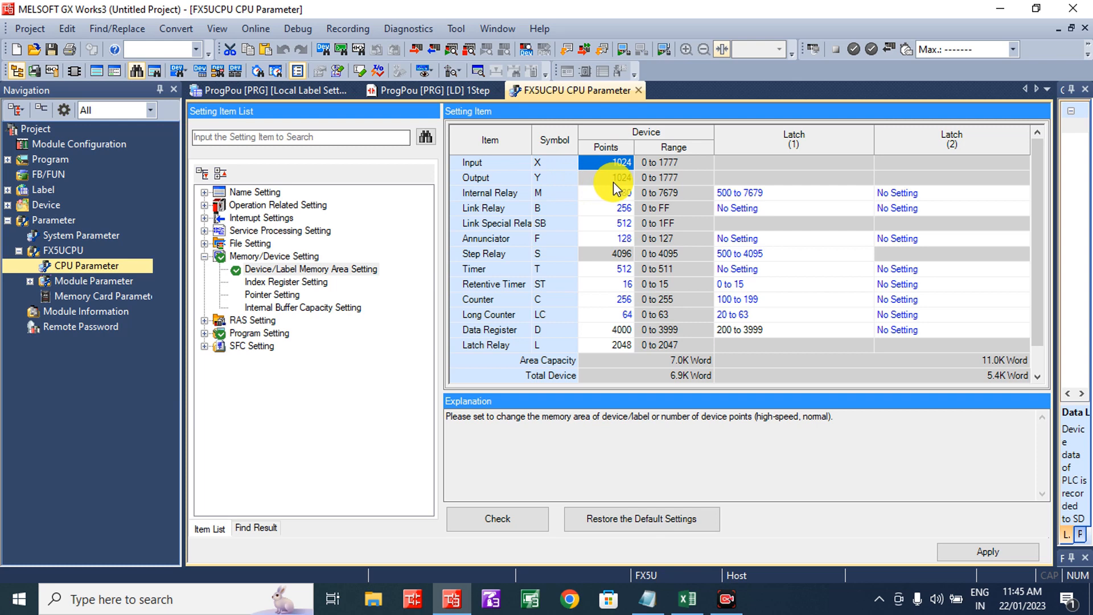
{"action": "left_click", "coordinate": [542, 195]}
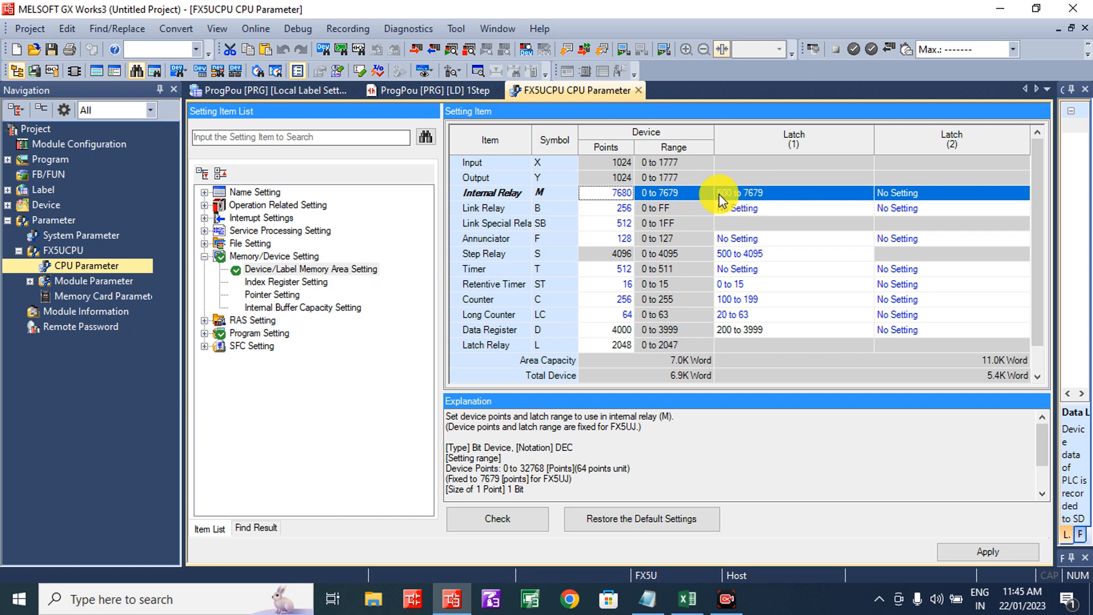
{"action": "left_click", "coordinate": [768, 195]}
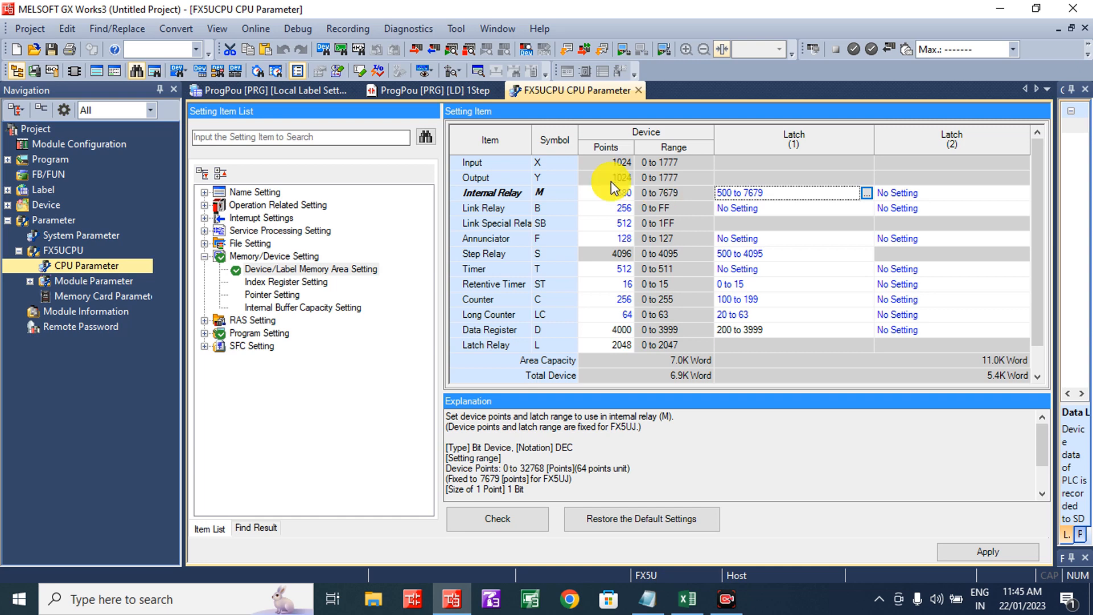
Add a normally open contact M0 and an output coil Y0 to the first rung of the ProgPou ladder.
{"action": "left_click", "coordinate": [434, 91]}
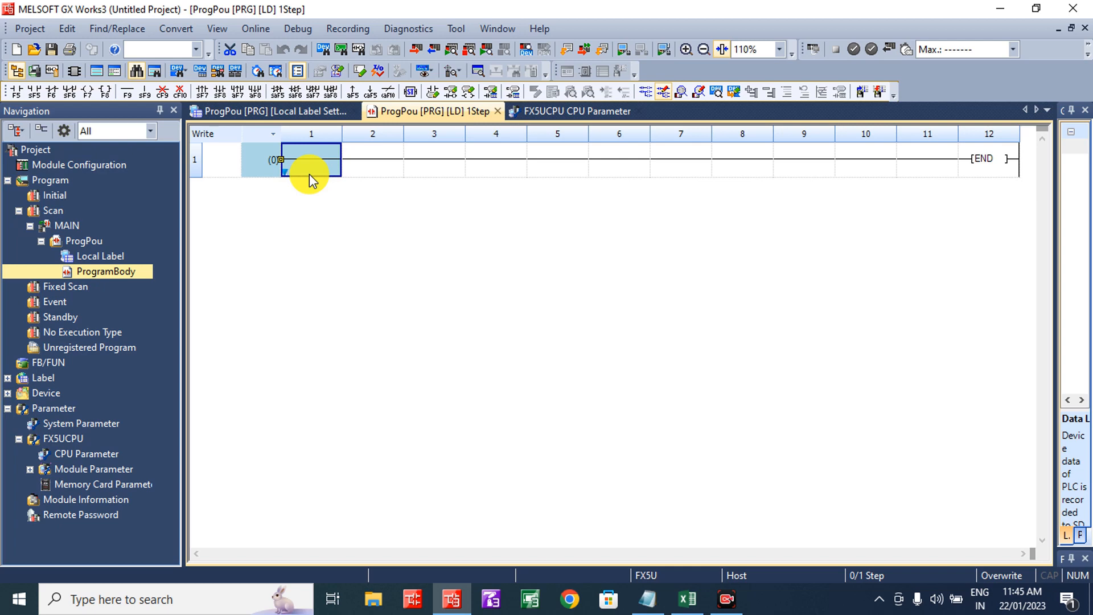
{"action": "type", "text": "ld m0"}
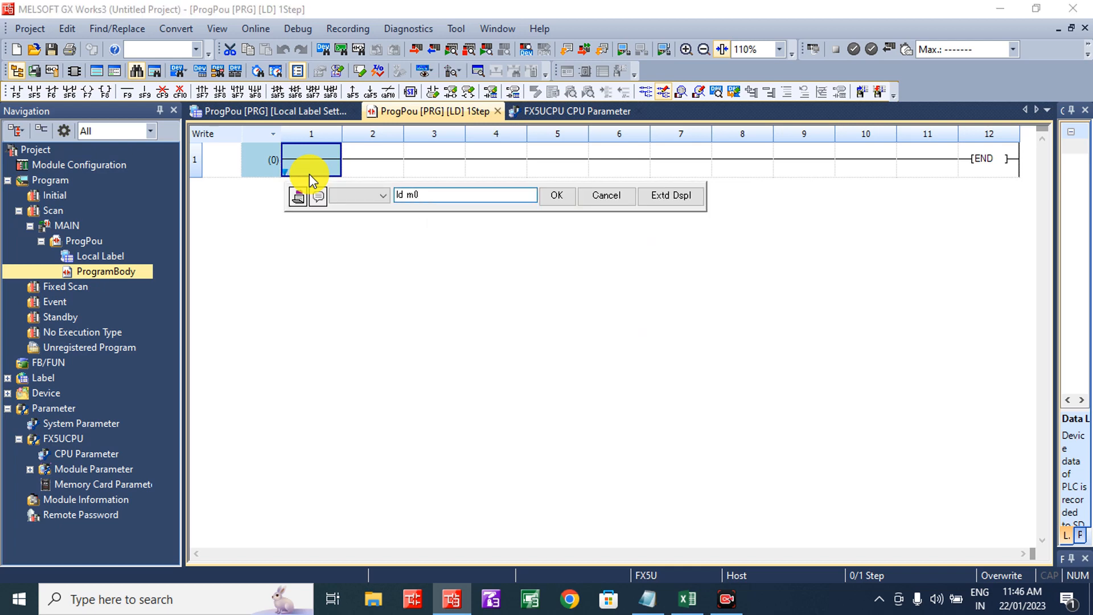
{"action": "key", "text": "Return"}
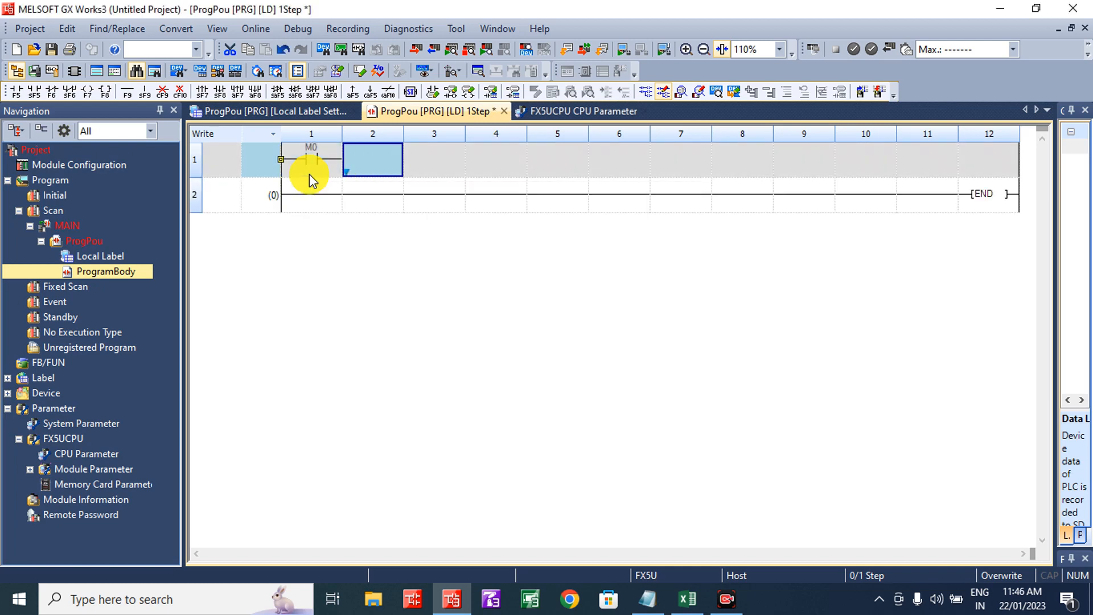
{"action": "type", "text": "ou"}
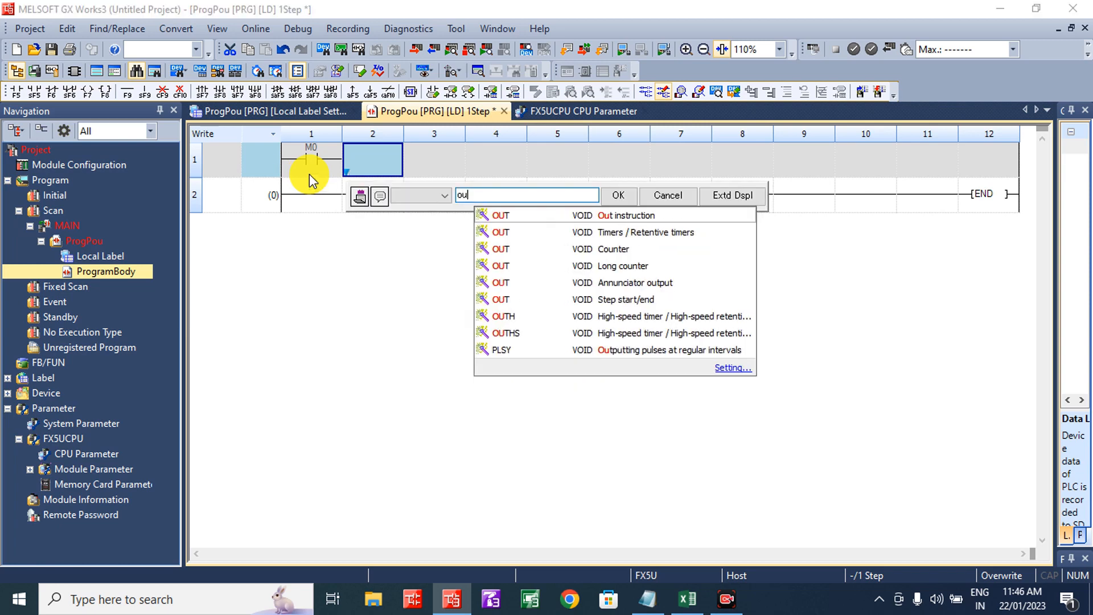
{"action": "type", "text": "t y0"}
{"action": "key", "text": "Return"}
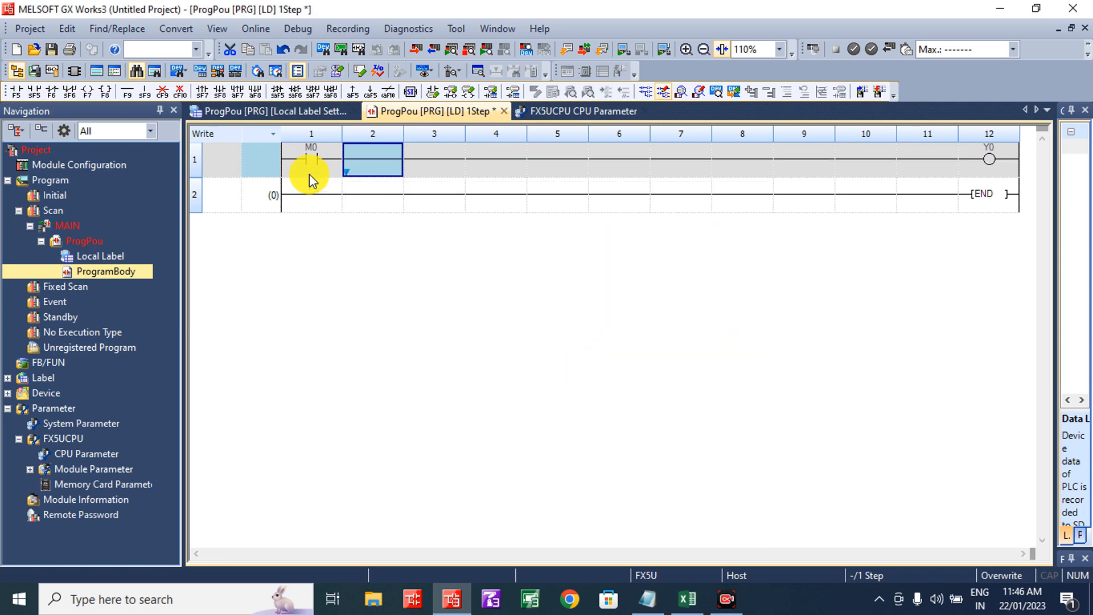
Insert a normally open contact M499 directly after M0 on the first rung.
{"action": "left_click", "coordinate": [366, 163]}
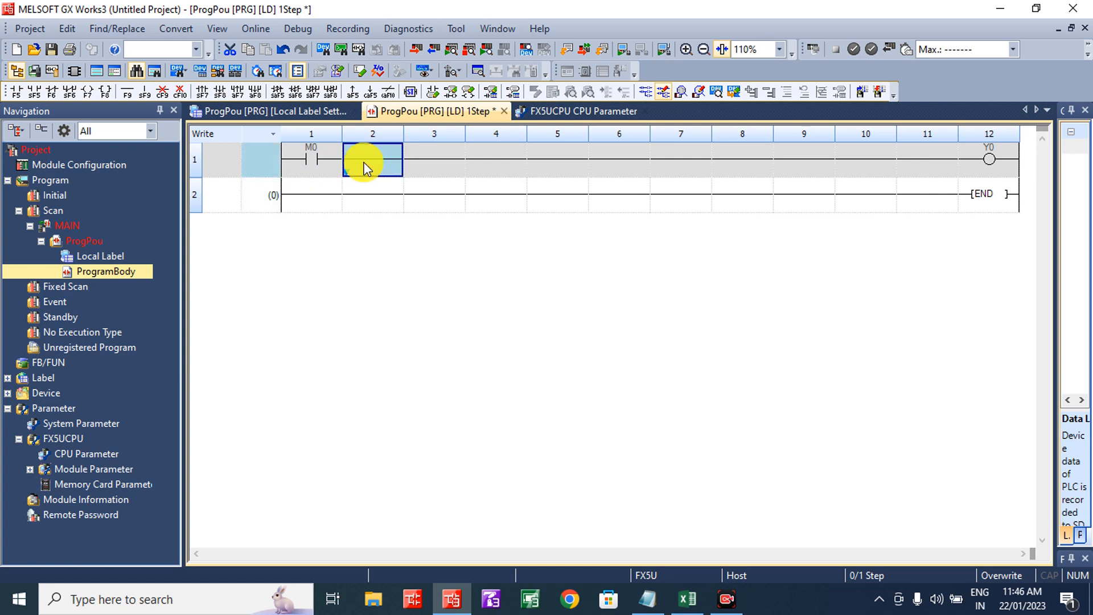
{"action": "type", "text": "ld m"}
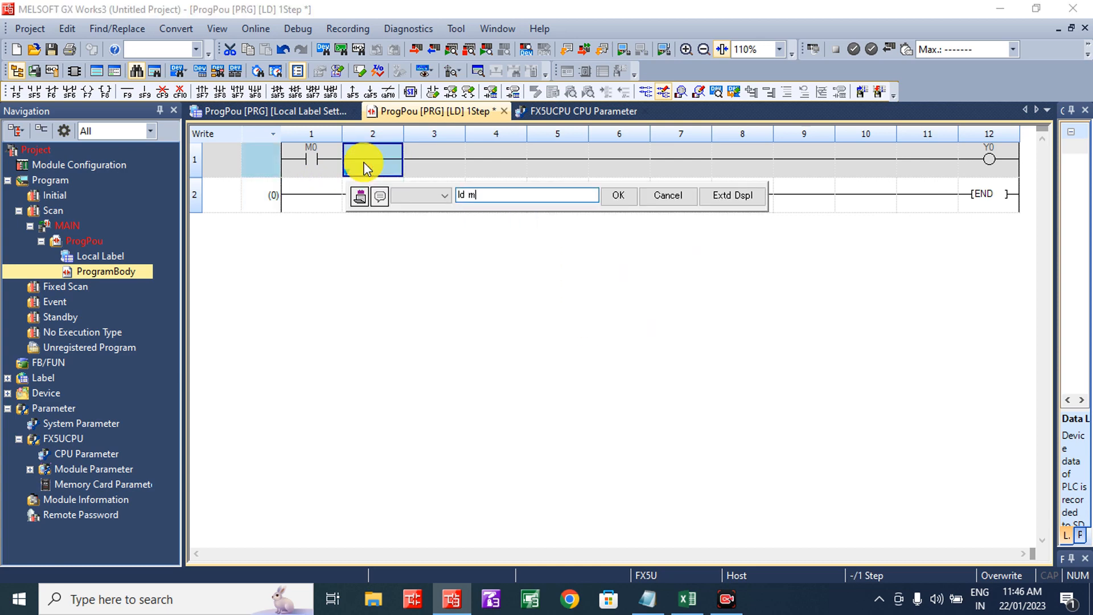
{"action": "type", "text": "499"}
{"action": "left_click", "coordinate": [619, 195]}
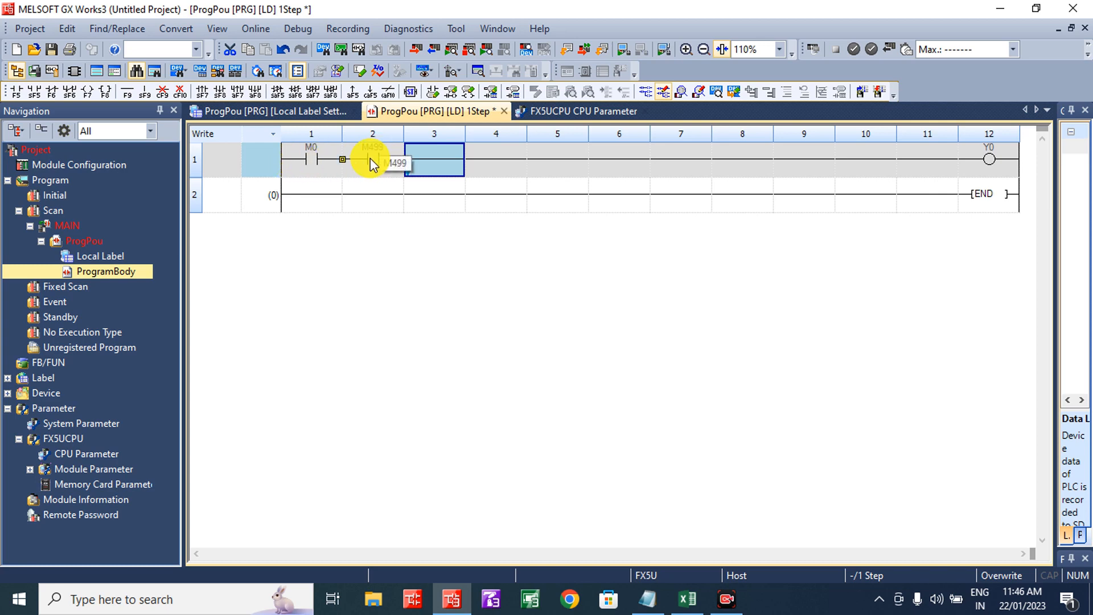
Check the internal relay latch range in the CPU parameters, and insert a normally open contact M500 after M499.
{"action": "left_click", "coordinate": [589, 113]}
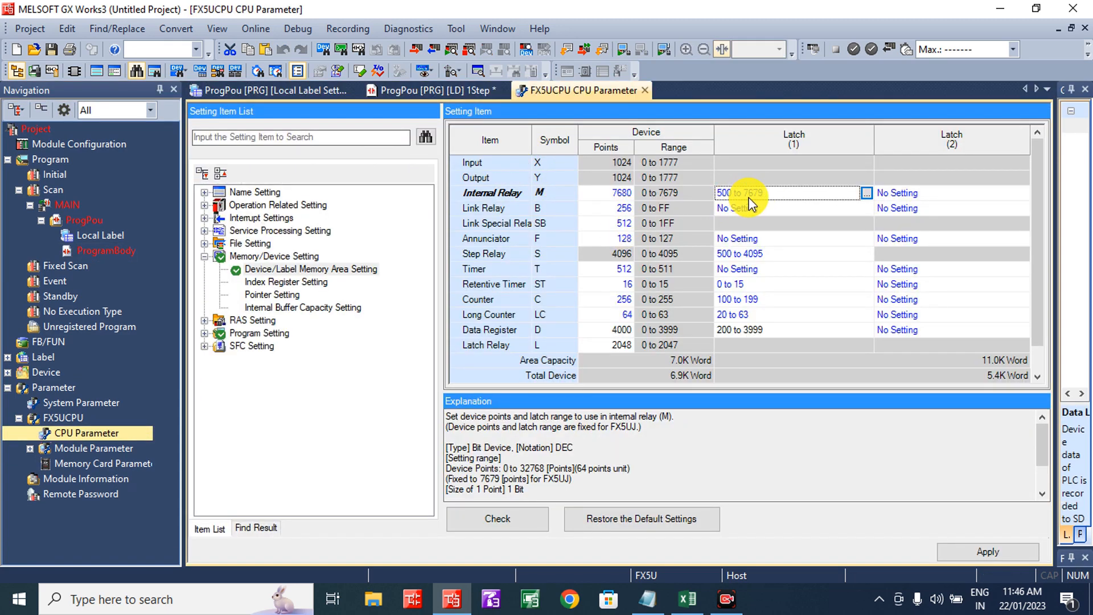
{"action": "left_click", "coordinate": [432, 90]}
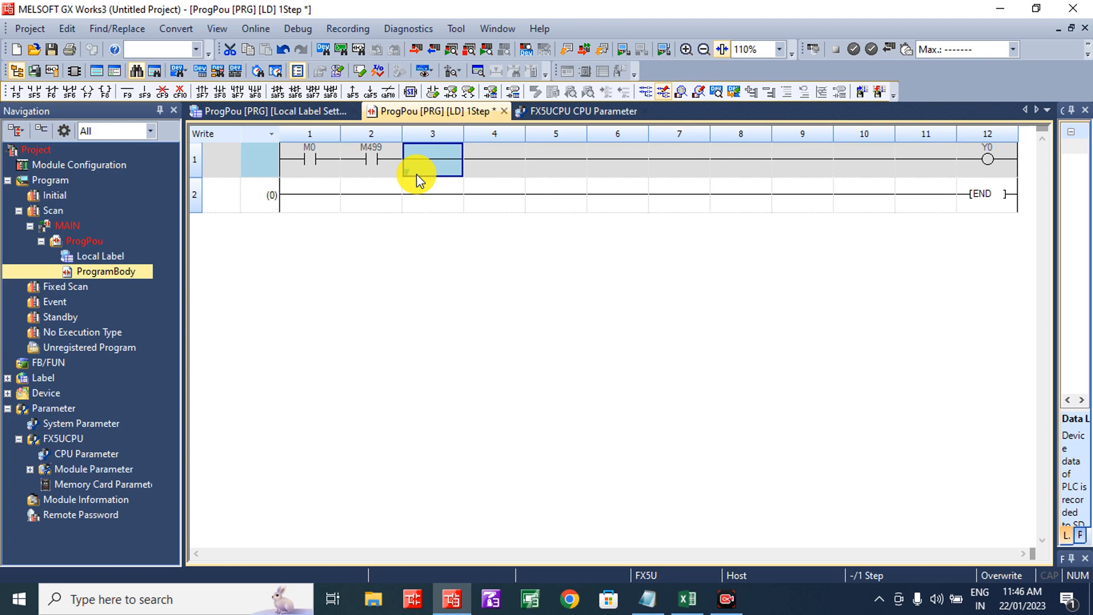
{"action": "type", "text": "ld m500"}
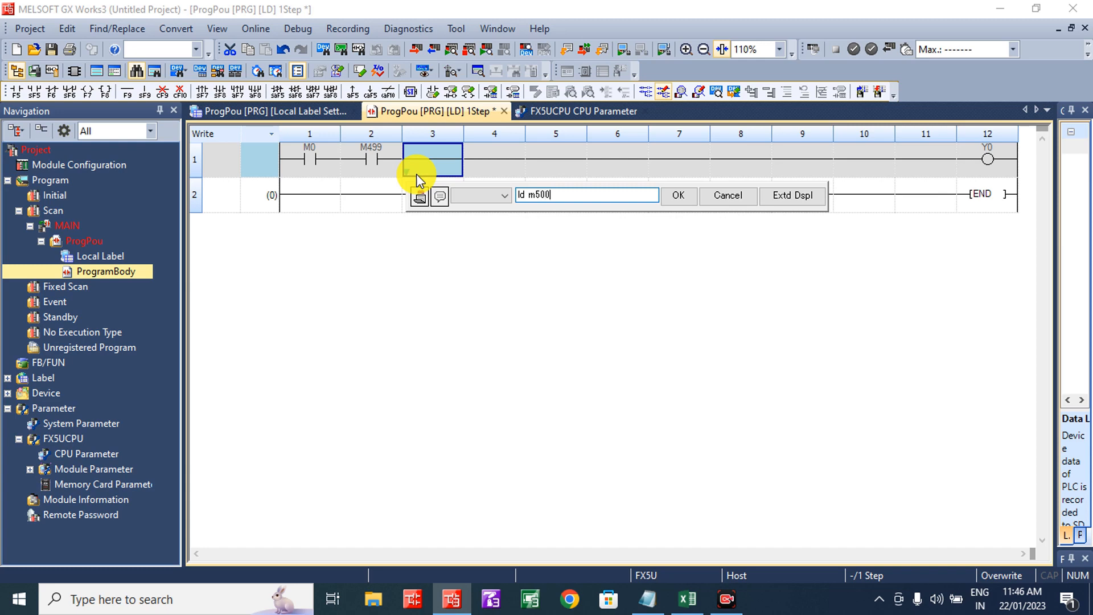
{"action": "key", "text": "Return"}
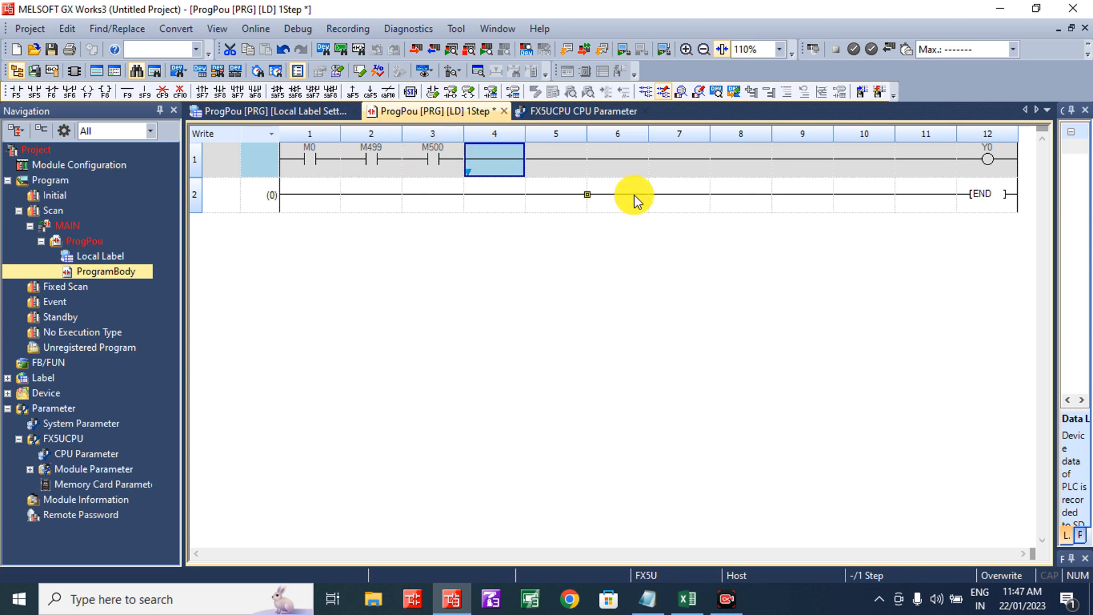
Set the start of the internal relay (M) Latch (1) range to 0 in the CPU parameter's high speed device settings.
{"action": "left_click", "coordinate": [596, 111]}
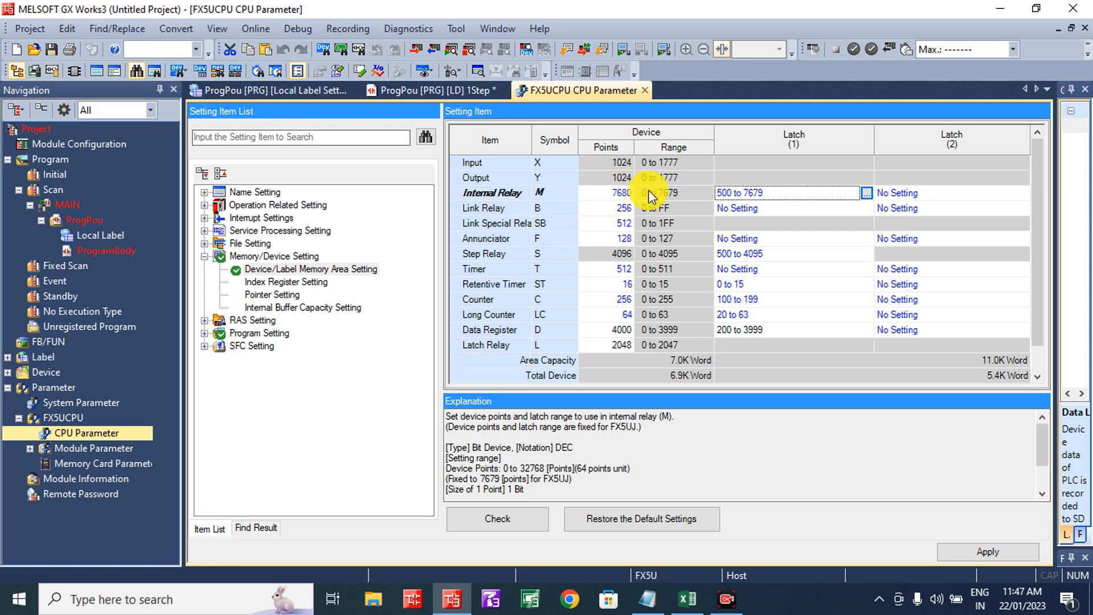
{"action": "left_click", "coordinate": [671, 195]}
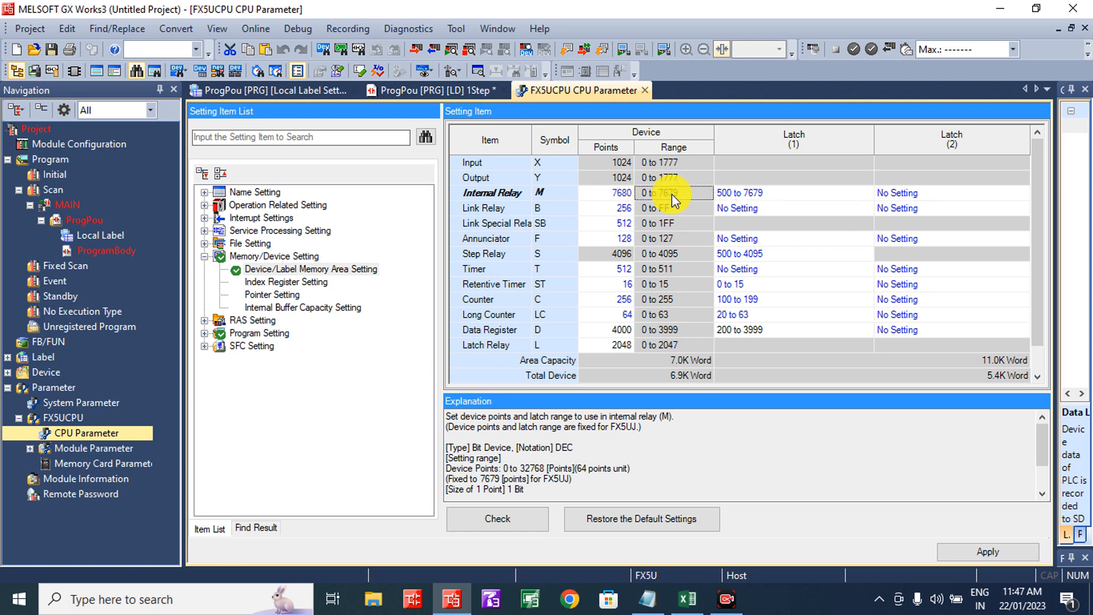
{"action": "left_click", "coordinate": [726, 195]}
{"action": "left_click", "coordinate": [866, 194]}
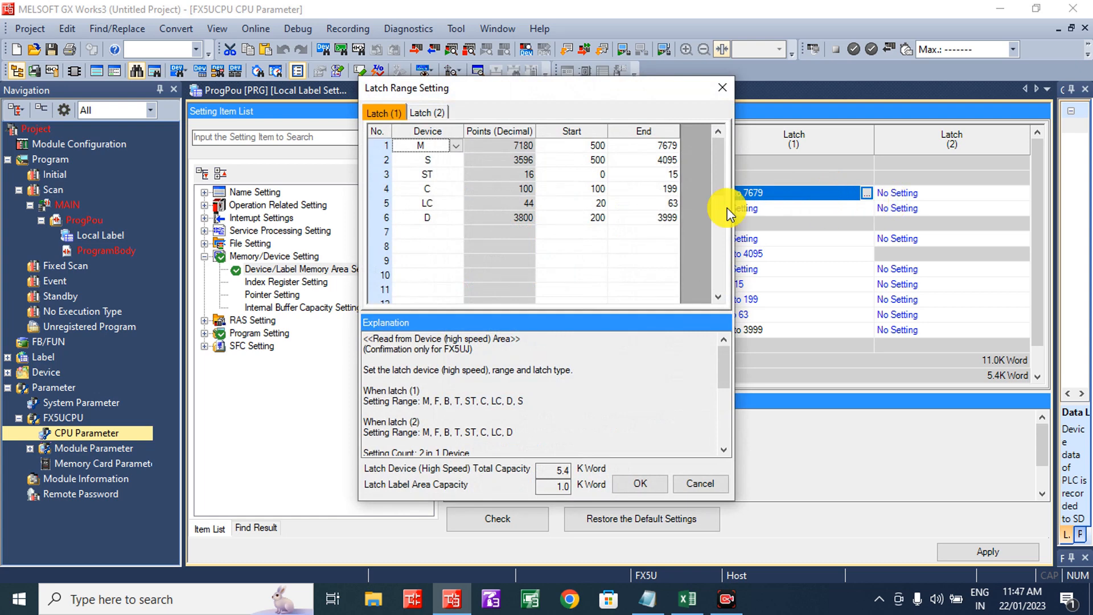
{"action": "left_click", "coordinate": [595, 147]}
{"action": "double_click", "coordinate": [596, 148]}
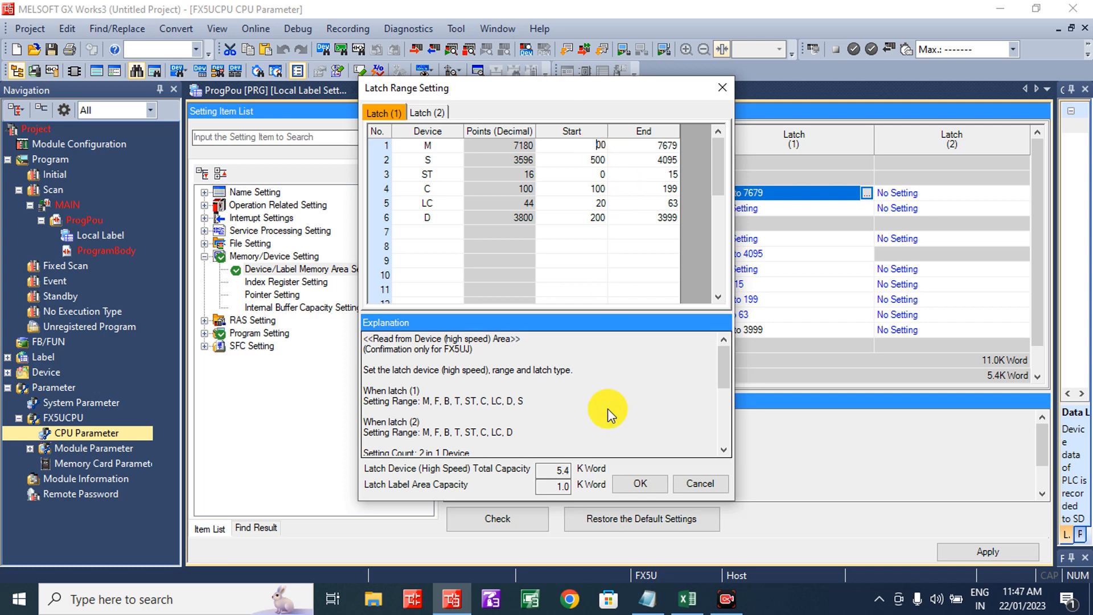
{"action": "left_click", "coordinate": [637, 483]}
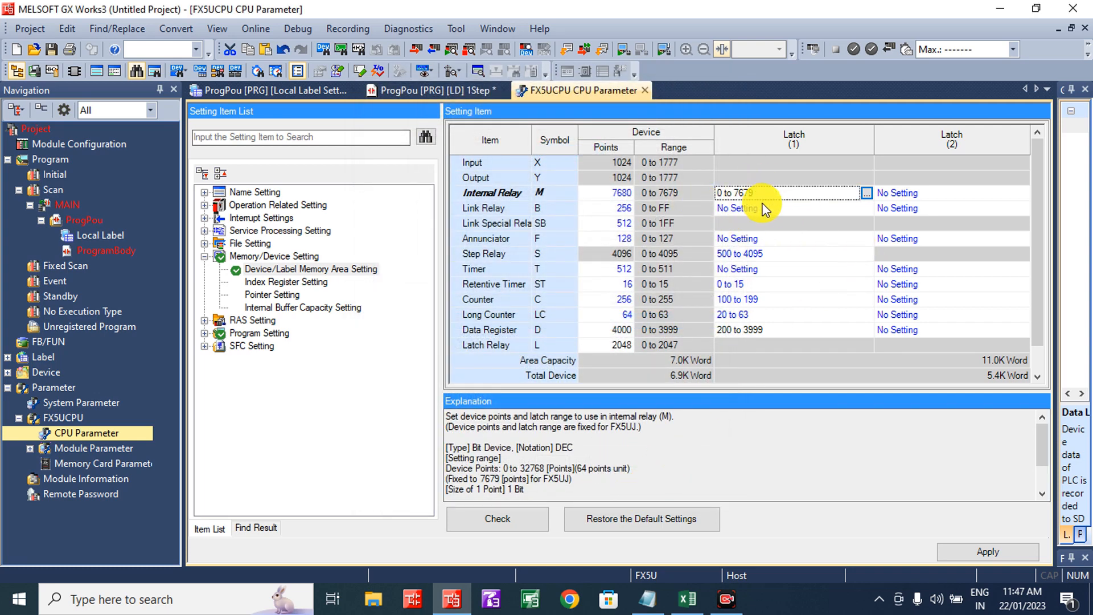
Set the start of the internal relay (M) Latch (1) range to 100 in the latch range settings.
{"action": "left_click", "coordinate": [787, 211]}
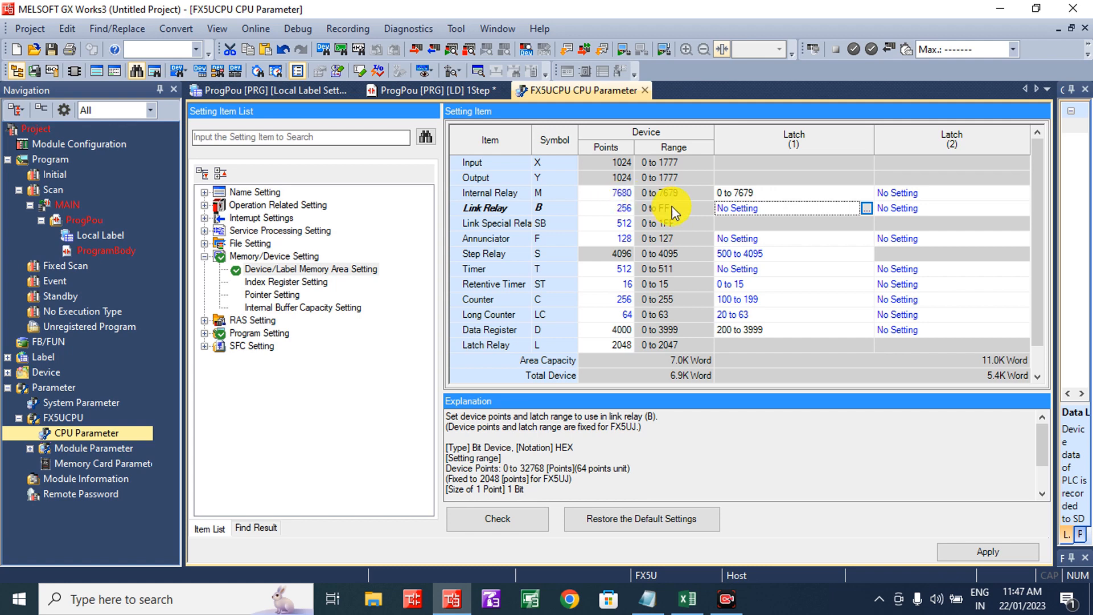
{"action": "left_click", "coordinate": [730, 194]}
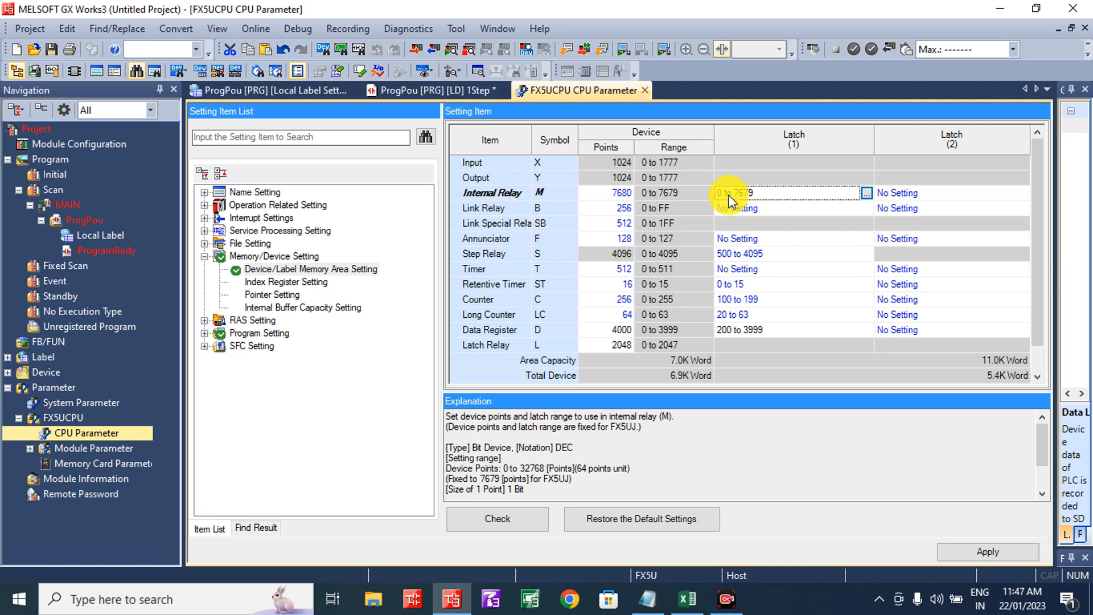
{"action": "left_click", "coordinate": [866, 194]}
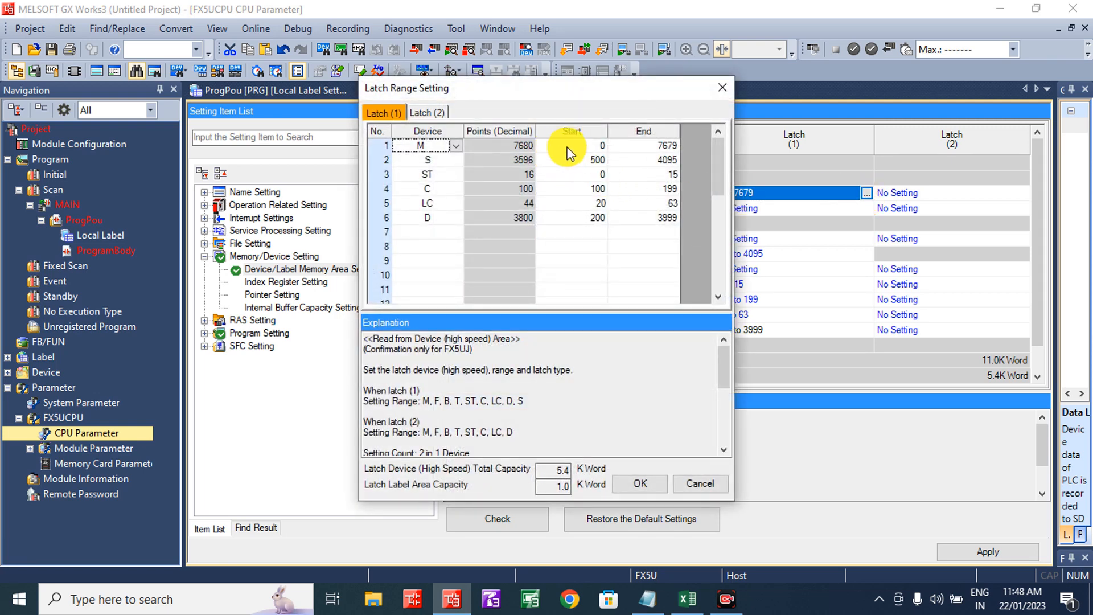
{"action": "left_click", "coordinate": [592, 145]}
{"action": "left_click", "coordinate": [592, 145]}
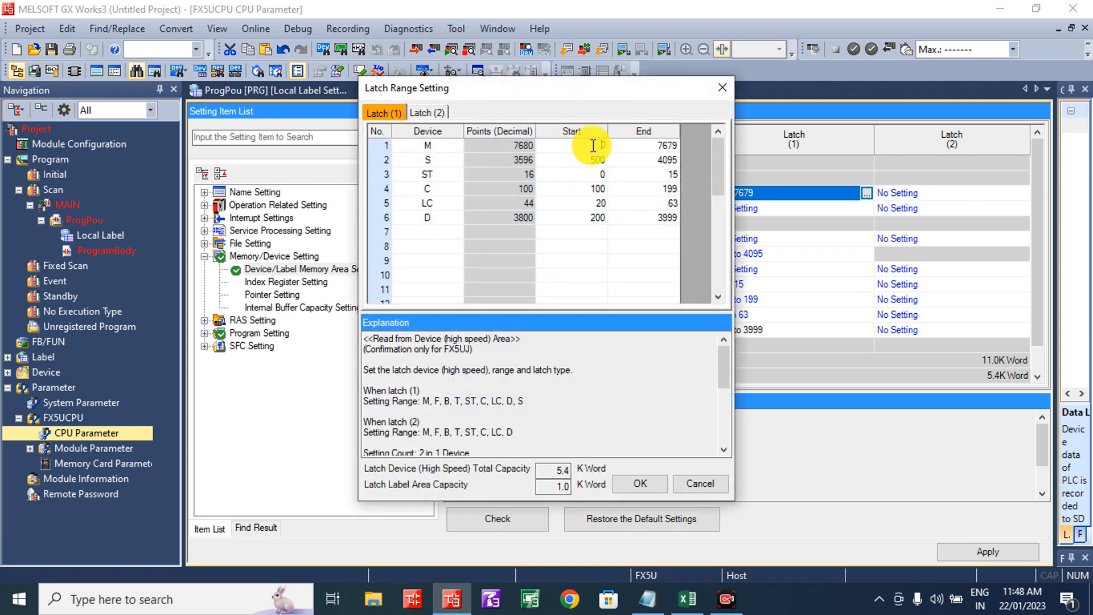
{"action": "type", "text": "100"}
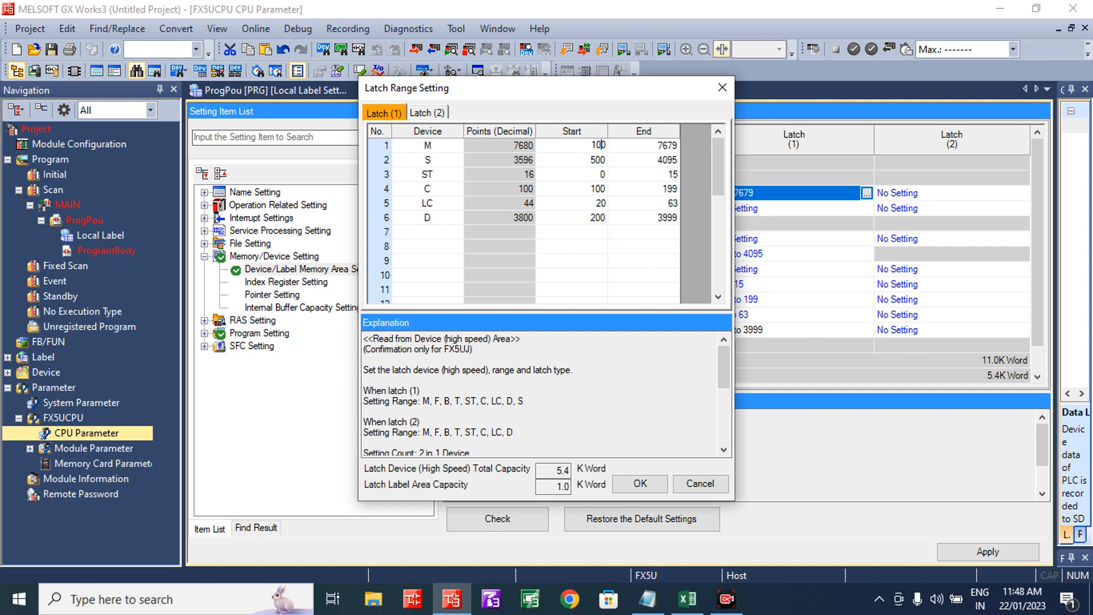
{"action": "left_click", "coordinate": [632, 481]}
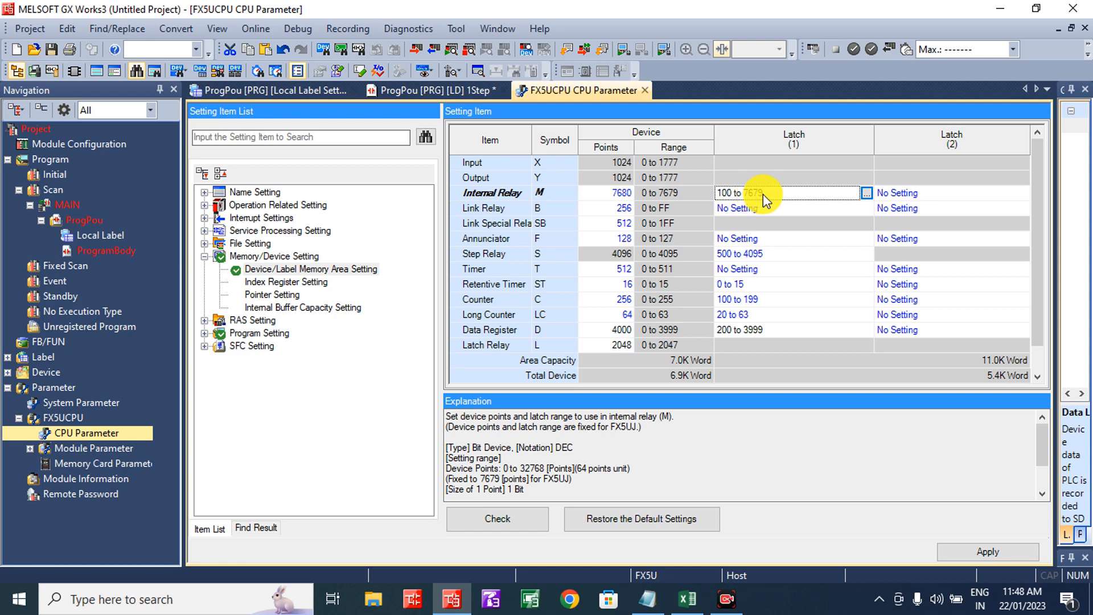
Set the end of the internal relay (M) Latch (1) range to 5000.
{"action": "left_click", "coordinate": [866, 195]}
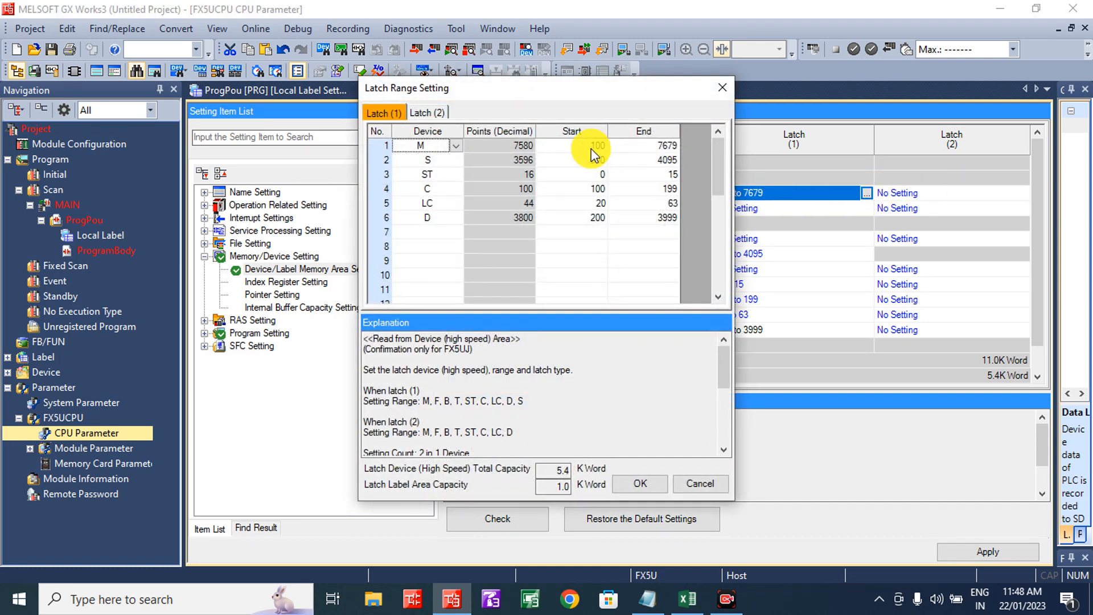
{"action": "left_click", "coordinate": [659, 147]}
{"action": "left_click", "coordinate": [659, 147]}
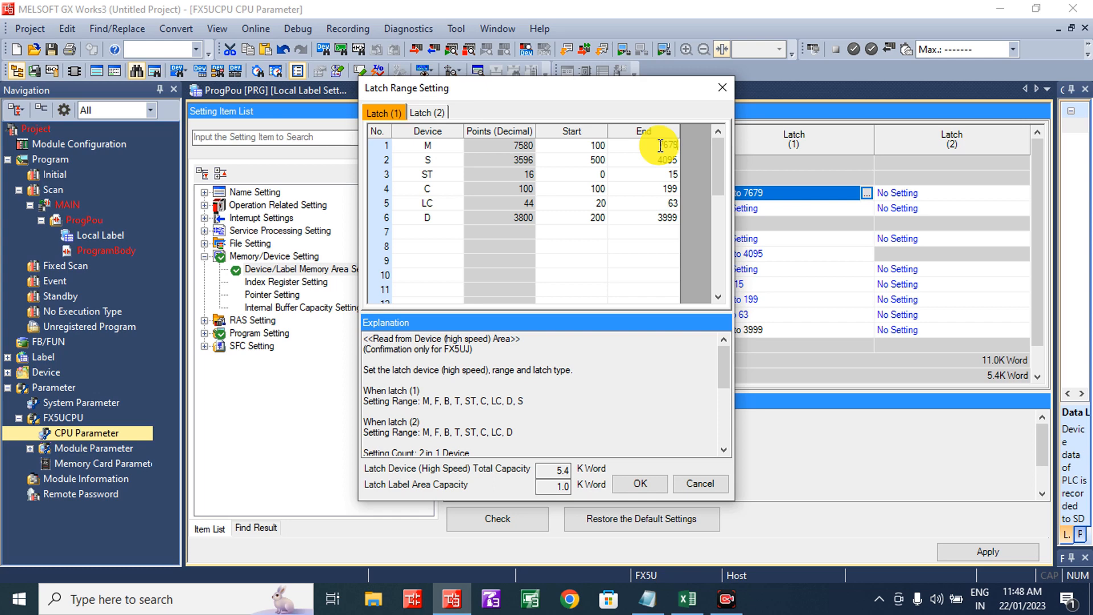
{"action": "key", "text": "BackSpace"}
{"action": "key", "text": "BackSpace"}
{"action": "key", "text": "BackSpace"}
{"action": "type", "text": "5000"}
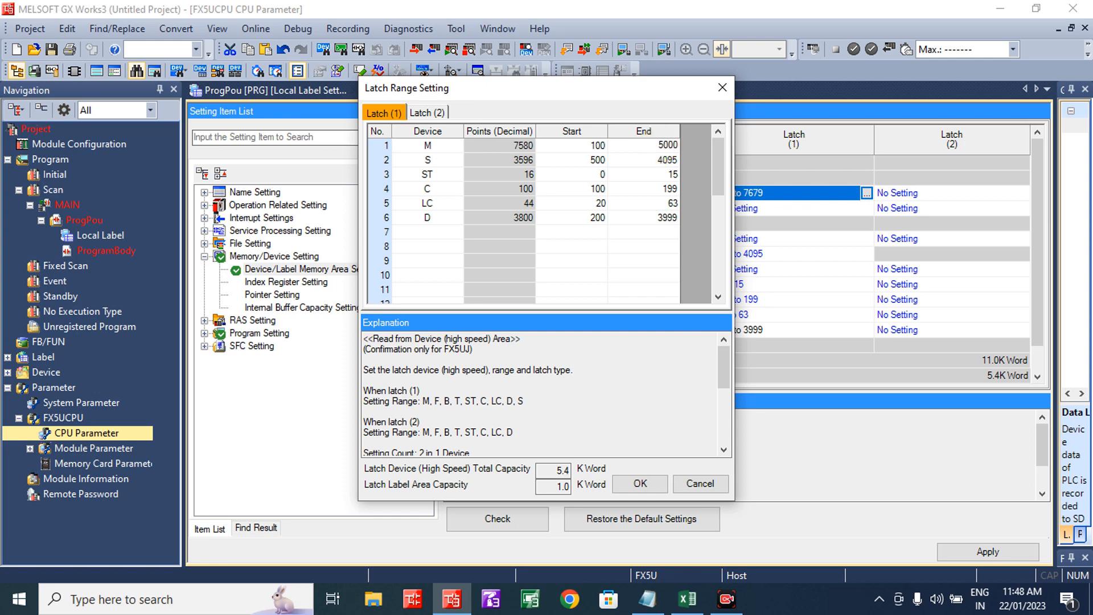
{"action": "left_click", "coordinate": [640, 484]}
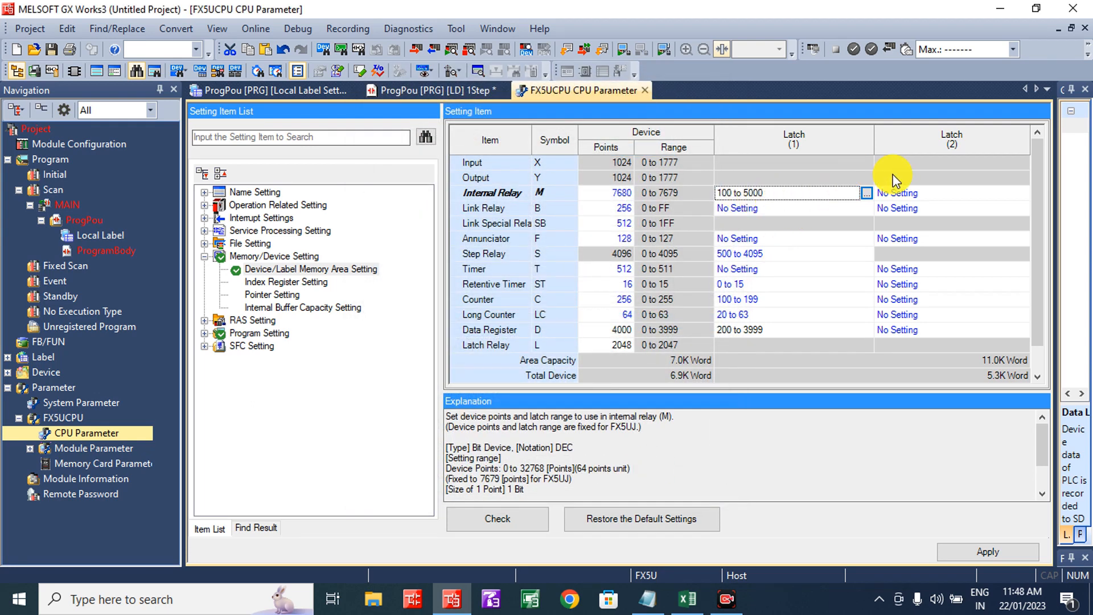
Add a Latch (2) range for internal relay device M, starting at 6000 and ending at 7679.
{"action": "left_click", "coordinate": [938, 196]}
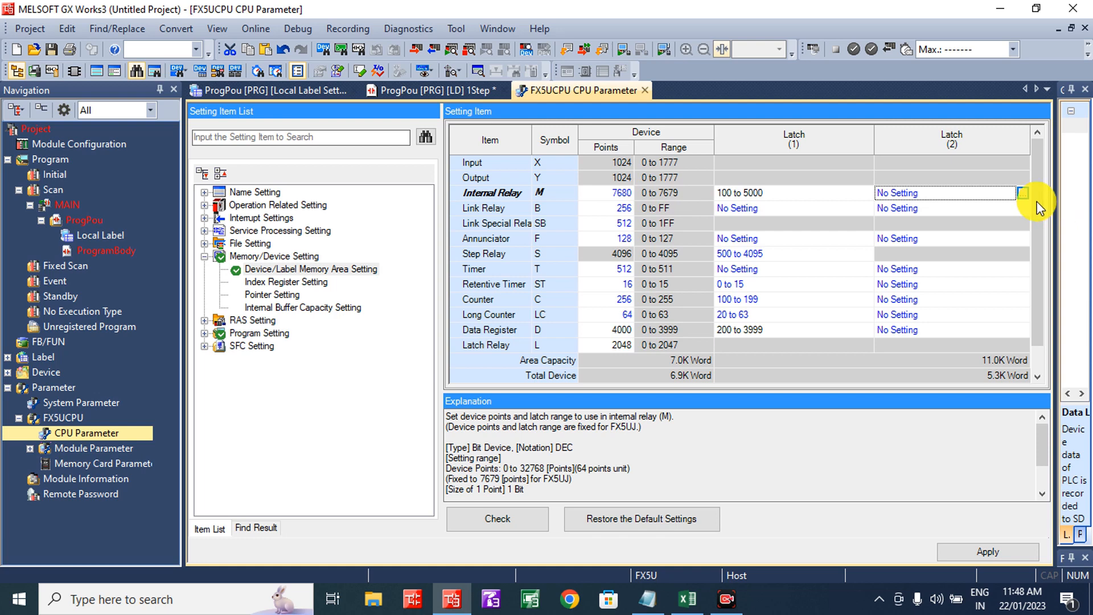
{"action": "left_click", "coordinate": [1023, 194]}
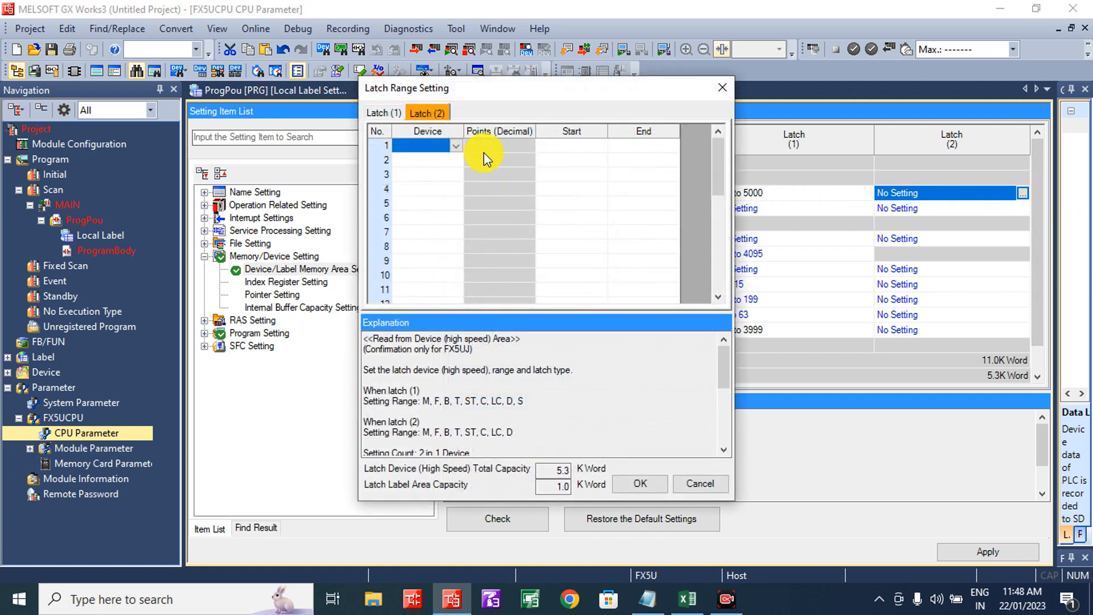
{"action": "left_click", "coordinate": [430, 147]}
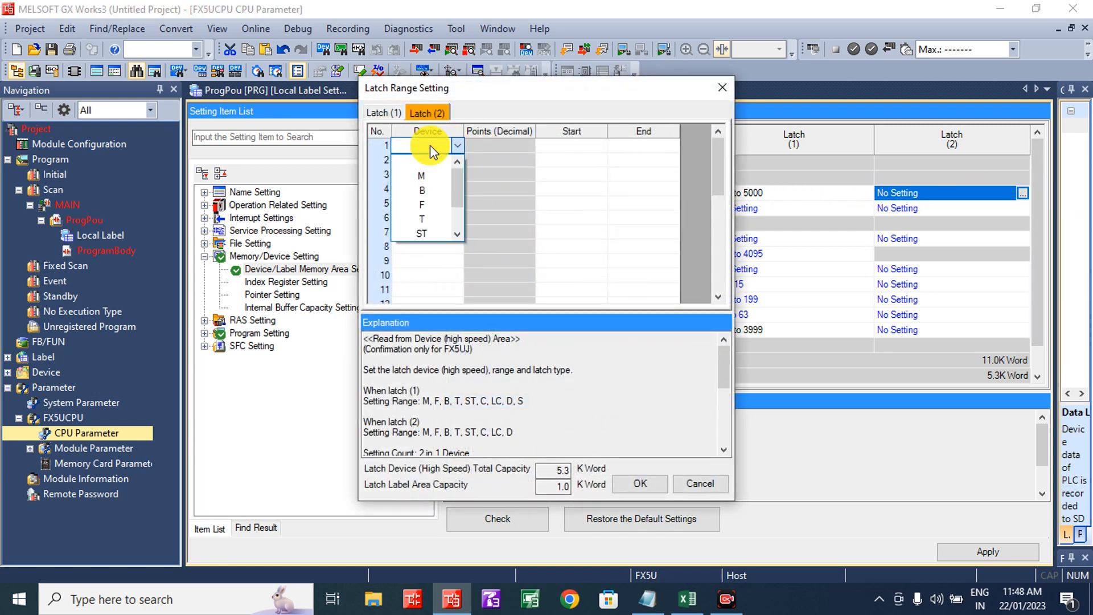
{"action": "left_click", "coordinate": [428, 176]}
{"action": "left_click", "coordinate": [574, 146]}
{"action": "type", "text": "5"}
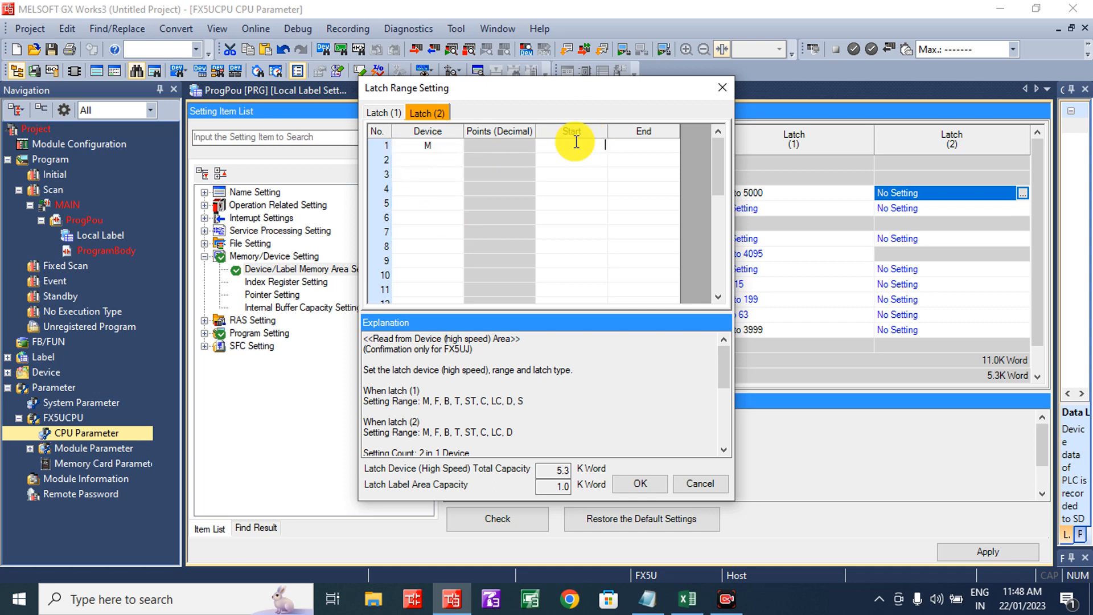
{"action": "type", "text": "6000"}
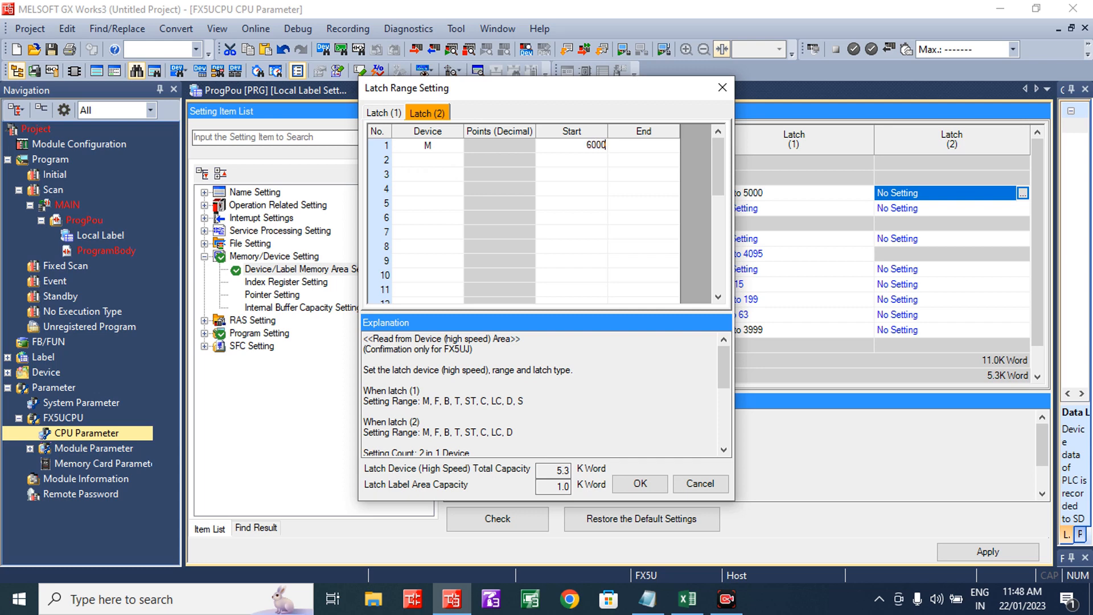
{"action": "left_click", "coordinate": [639, 146]}
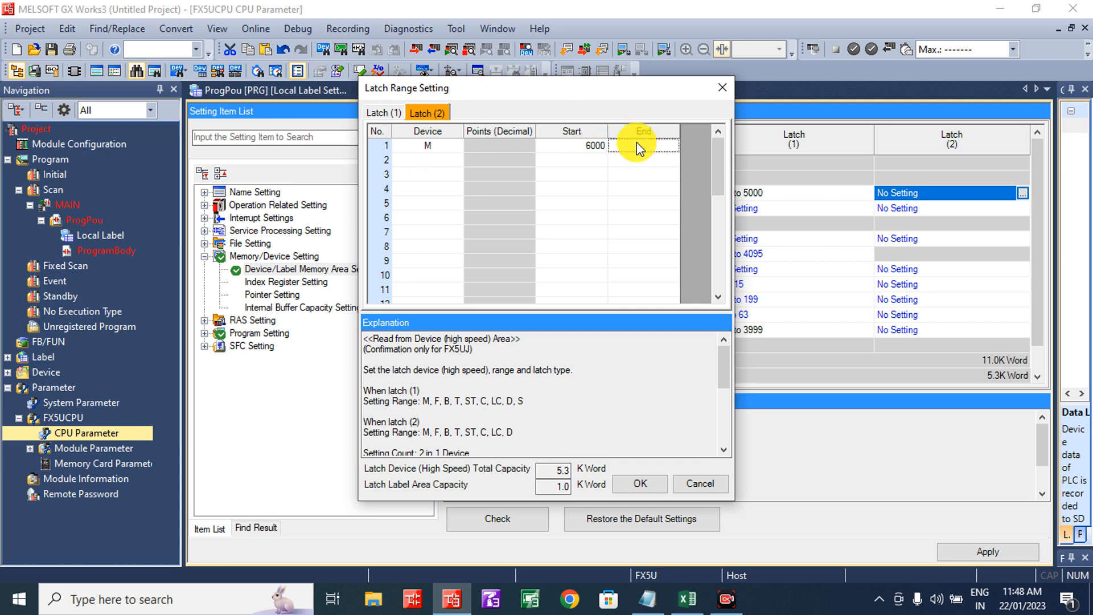
{"action": "type", "text": "7679"}
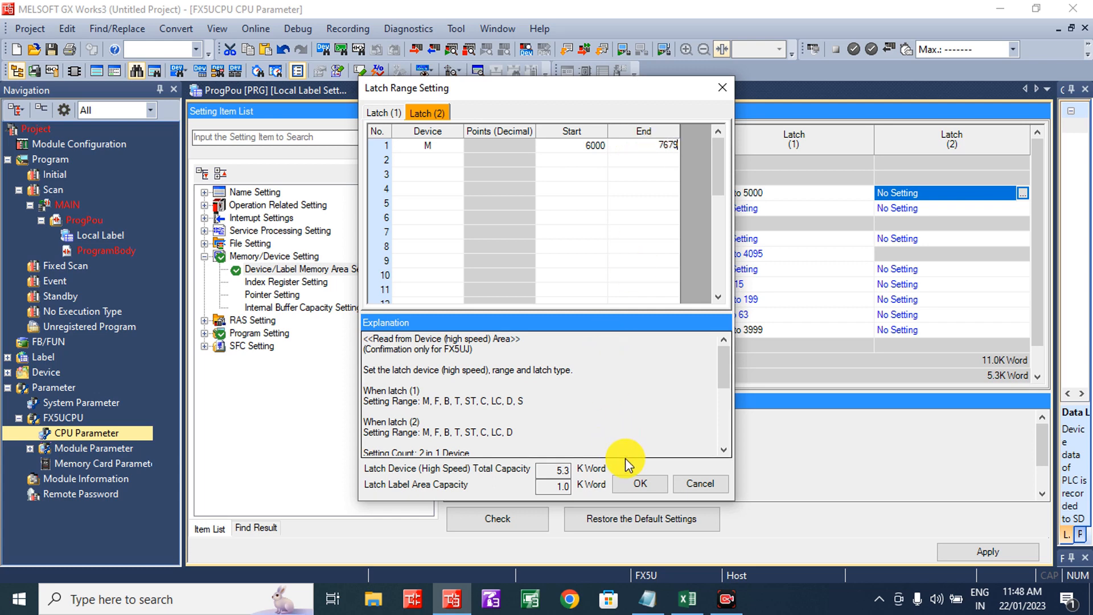
{"action": "left_click", "coordinate": [632, 482]}
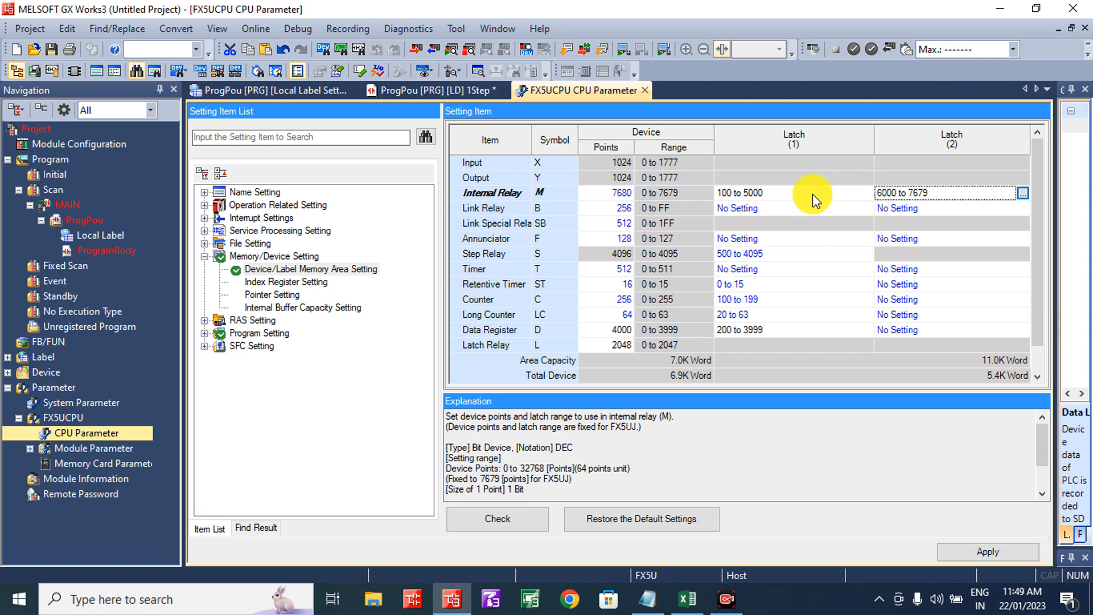
Insert a normally open contact M5001 after M500 on the first rung of the ProgPou ladder.
{"action": "left_click", "coordinate": [432, 84]}
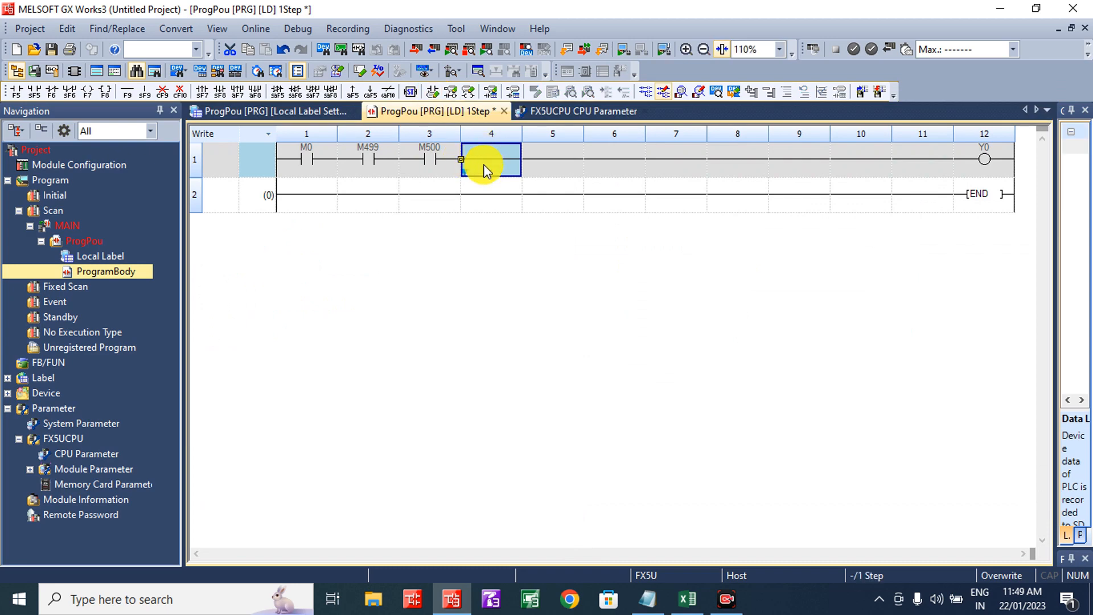
{"action": "type", "text": "m"}
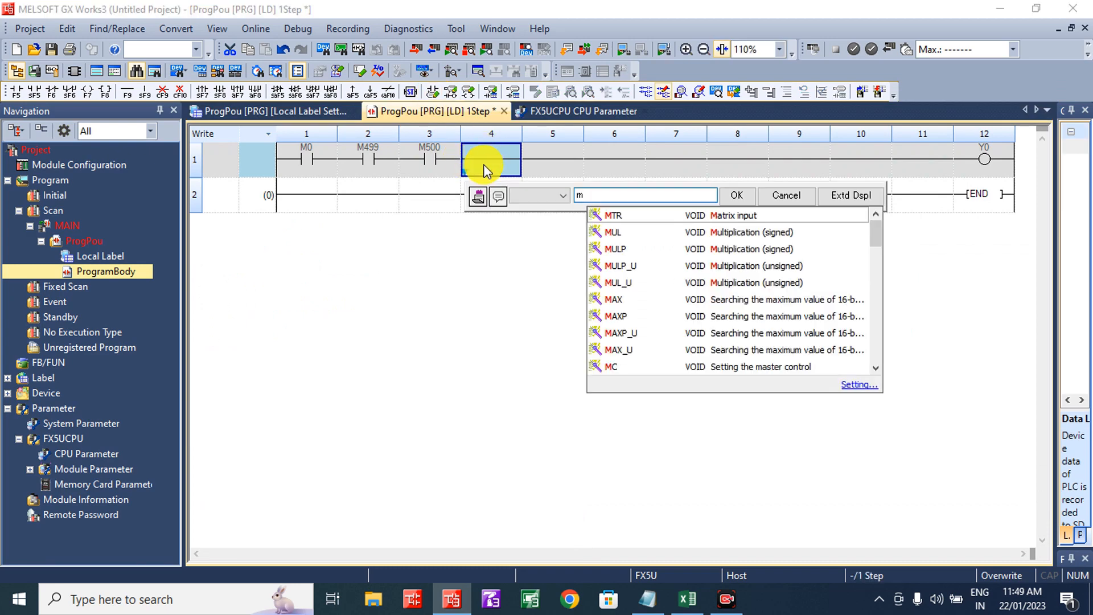
{"action": "type", "text": "5001"}
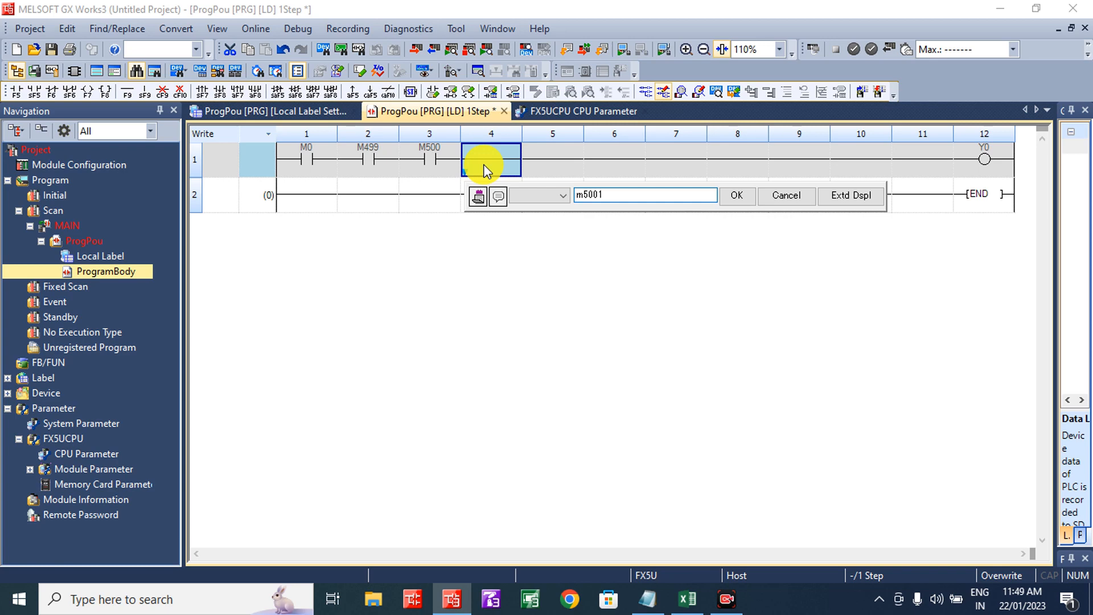
{"action": "key", "text": "Return"}
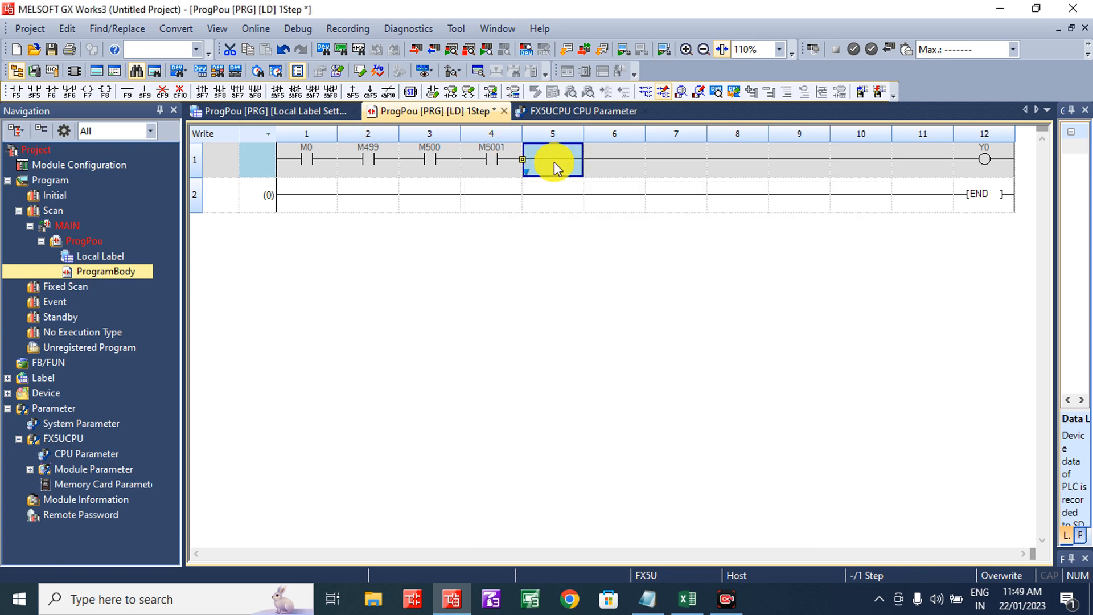
Insert normally open contacts M5999 and M6000 in series after M5001 on the first rung.
{"action": "type", "text": "m"}
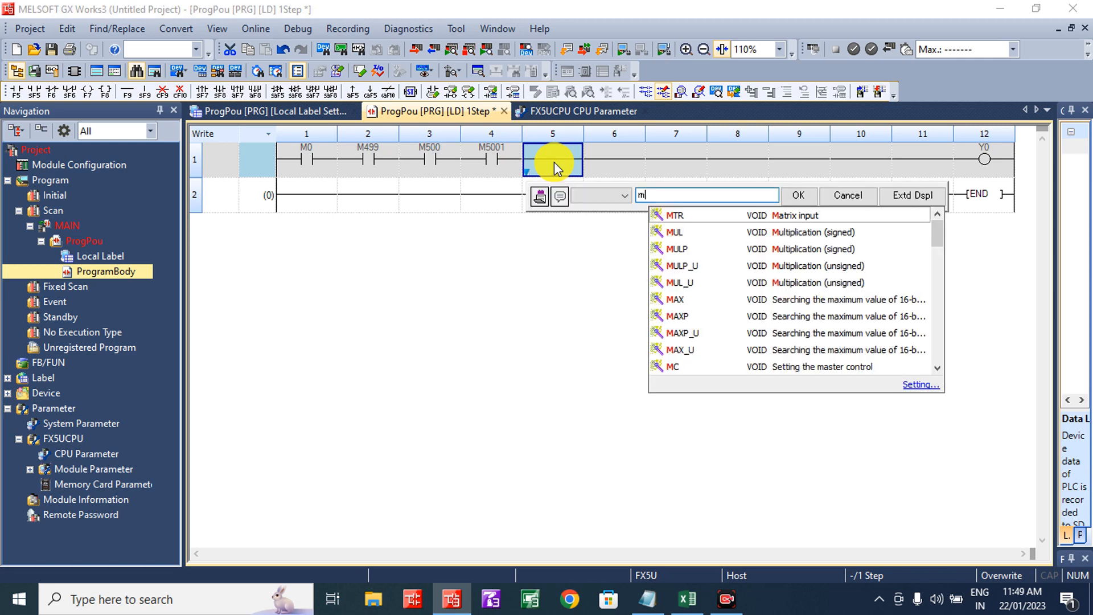
{"action": "type", "text": "5999"}
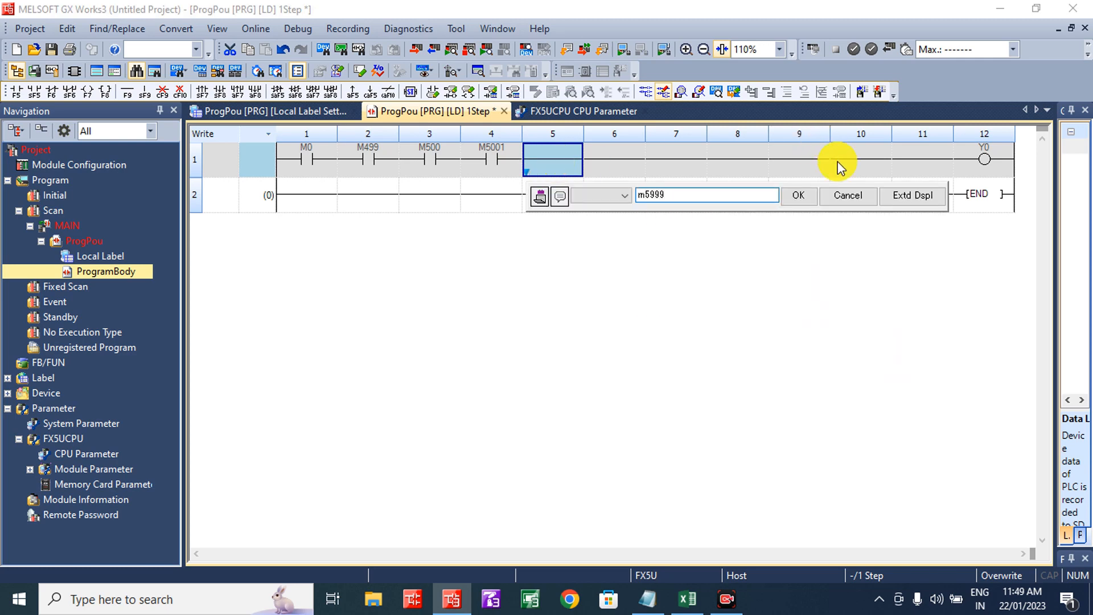
{"action": "left_click", "coordinate": [801, 194]}
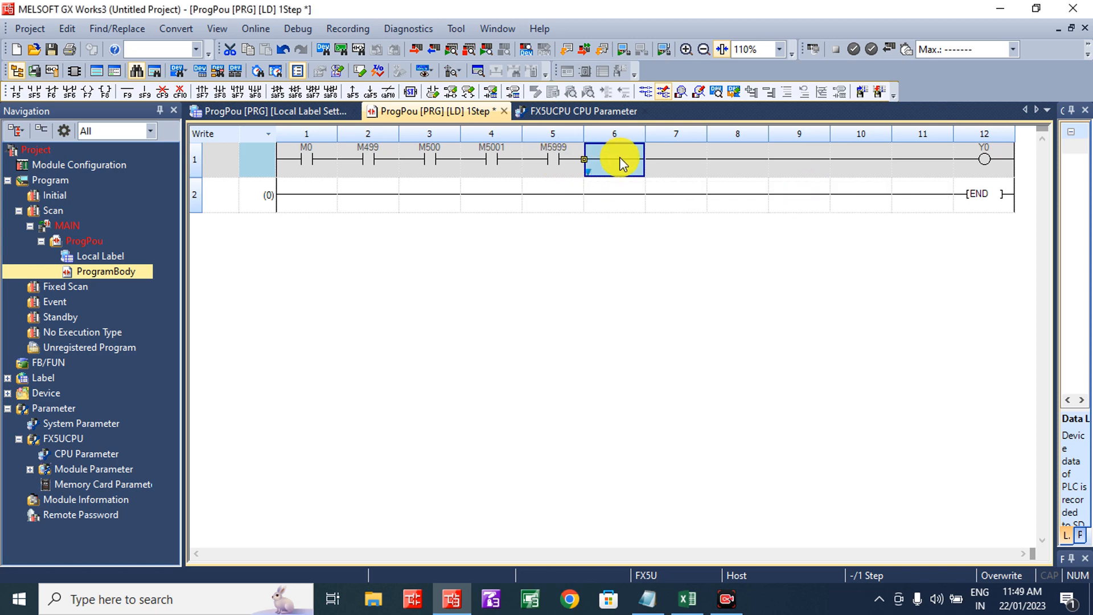
{"action": "type", "text": "m6"}
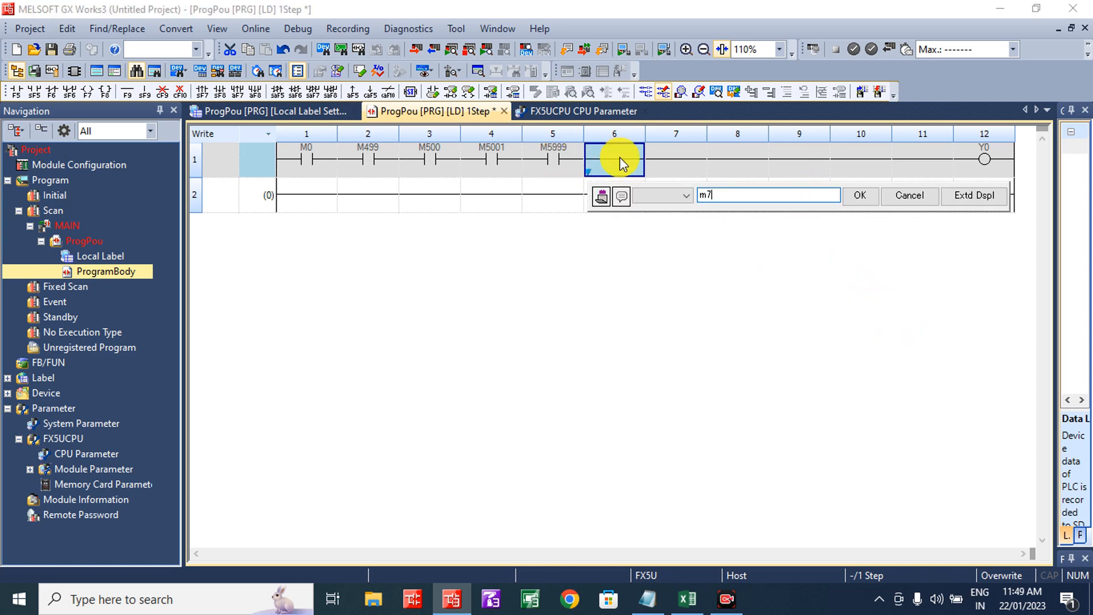
{"action": "type", "text": "000"}
{"action": "left_click", "coordinate": [860, 195]}
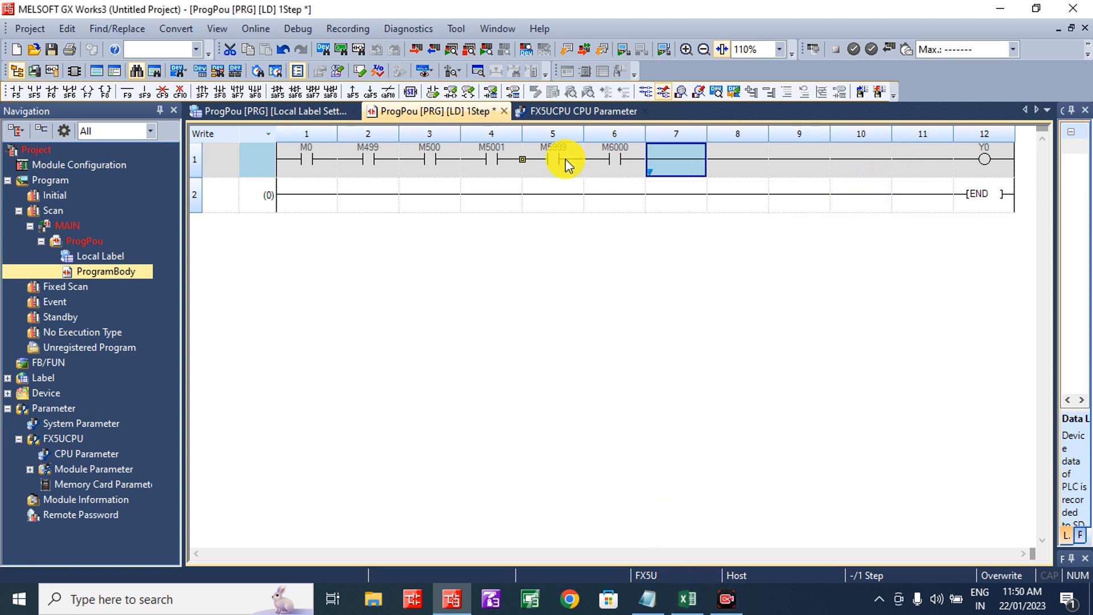
Review the internal relay latch ranges in the CPU parameters, and switch to Notepad to read the memory bit question.
{"action": "left_click", "coordinate": [578, 112]}
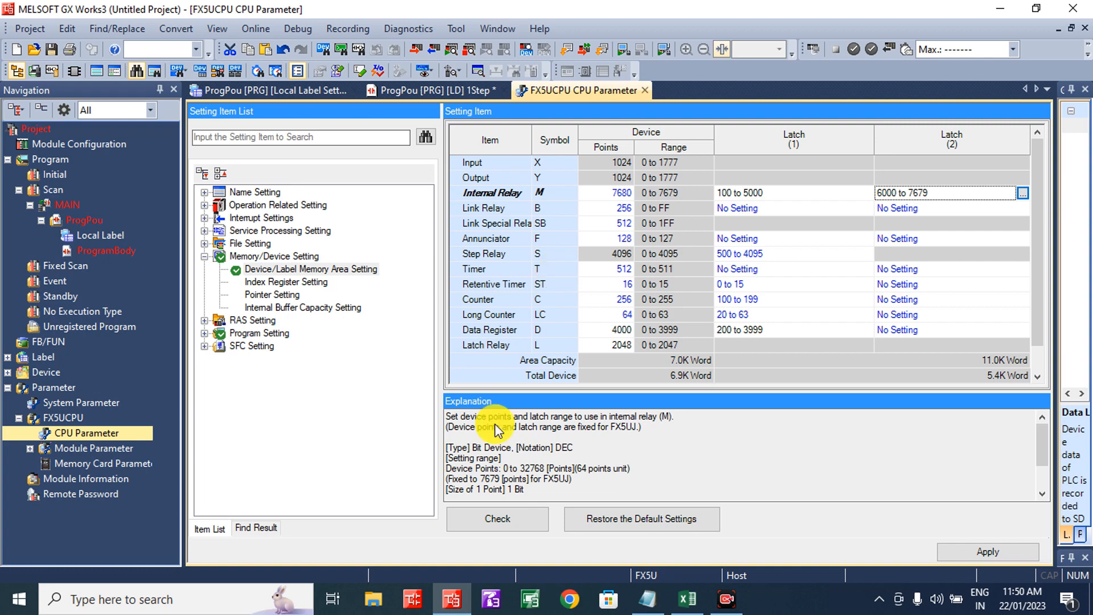
{"action": "left_click", "coordinate": [648, 599]}
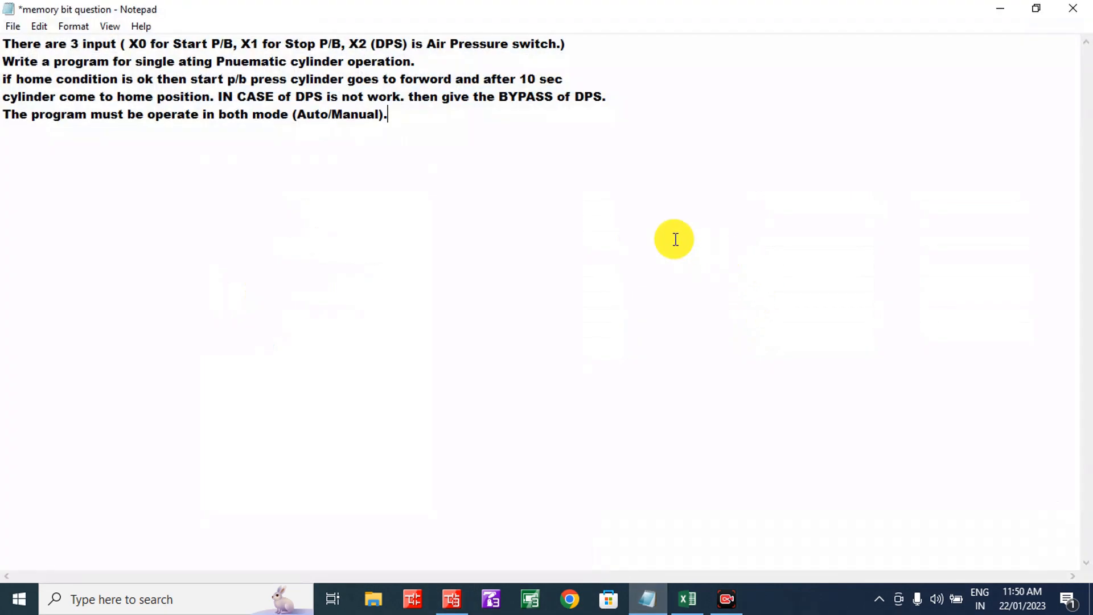